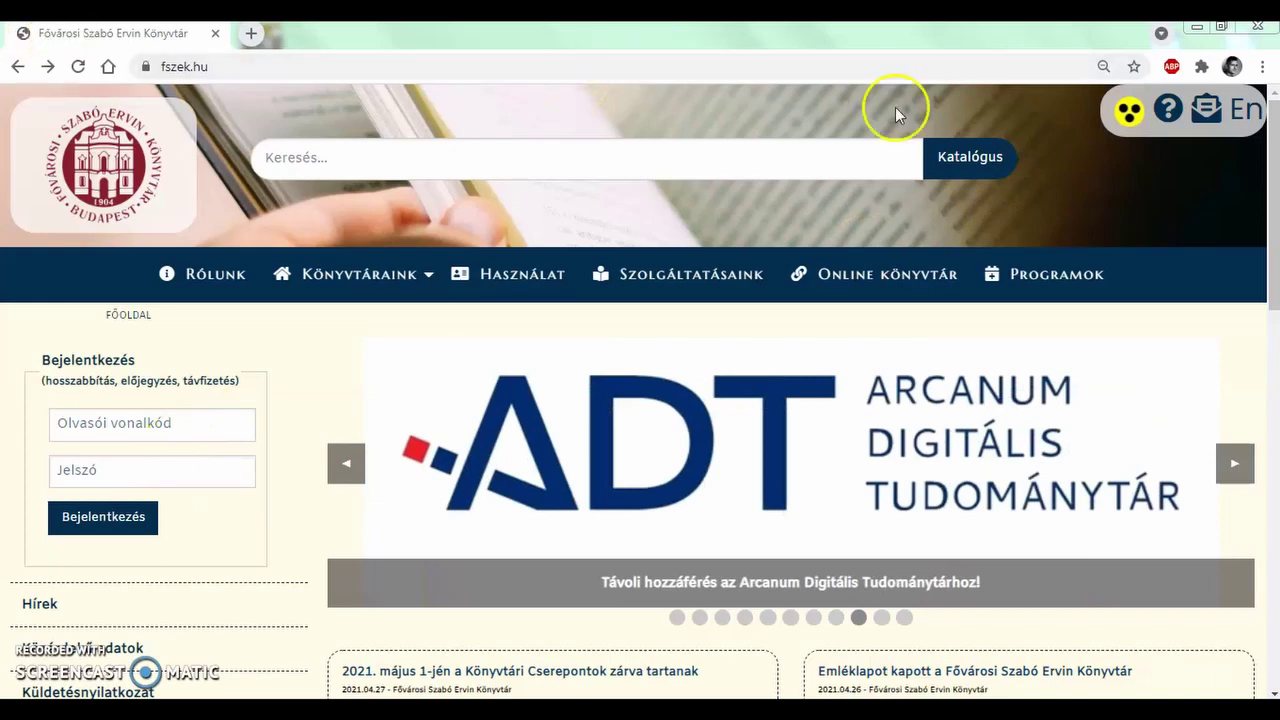
Open the login page of the library's online catalogue and check the barcode on the reader card image olvjegy.png
{"action": "left_click", "coordinate": [975, 173]}
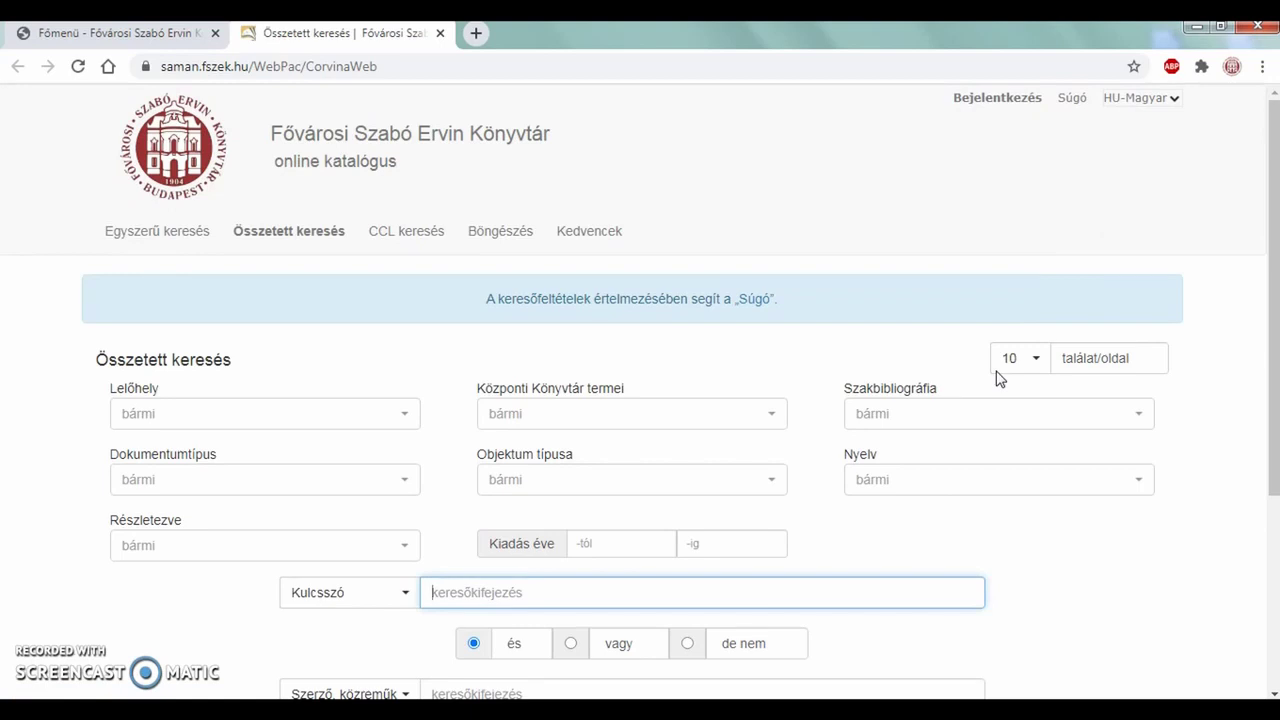
{"action": "left_click", "coordinate": [1004, 101]}
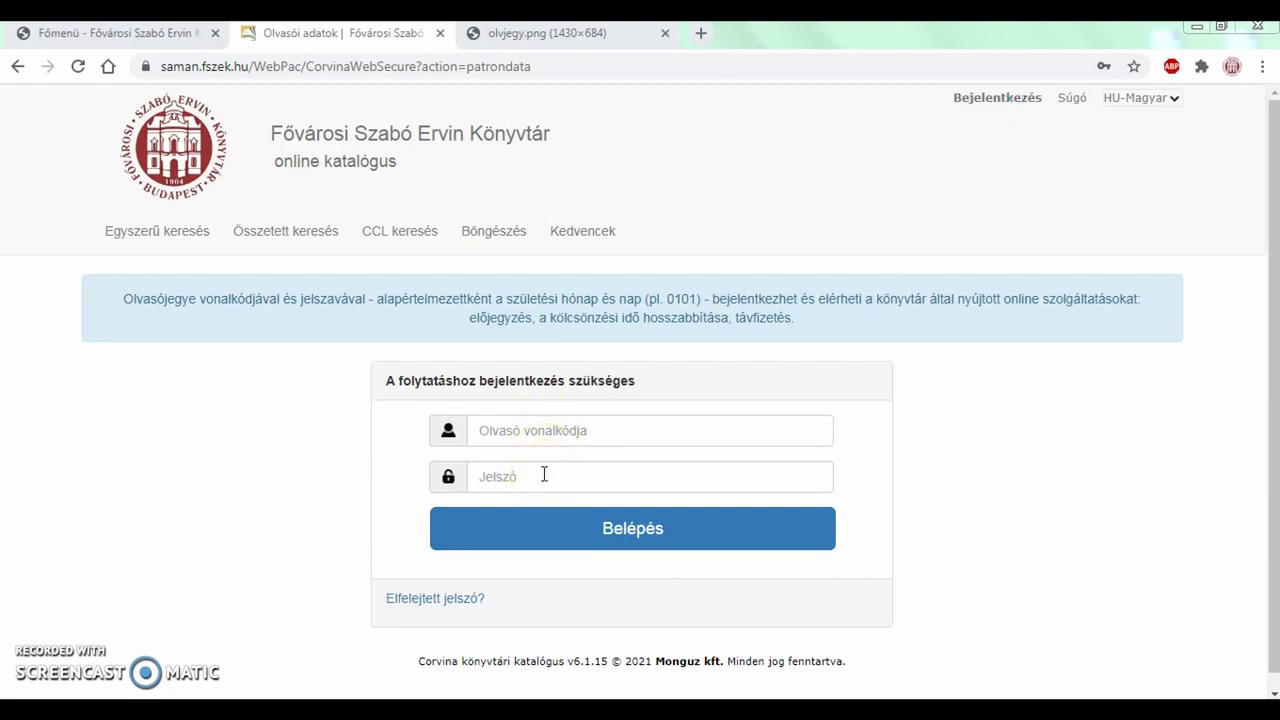
{"action": "key", "text": "ctrl+Tab"}
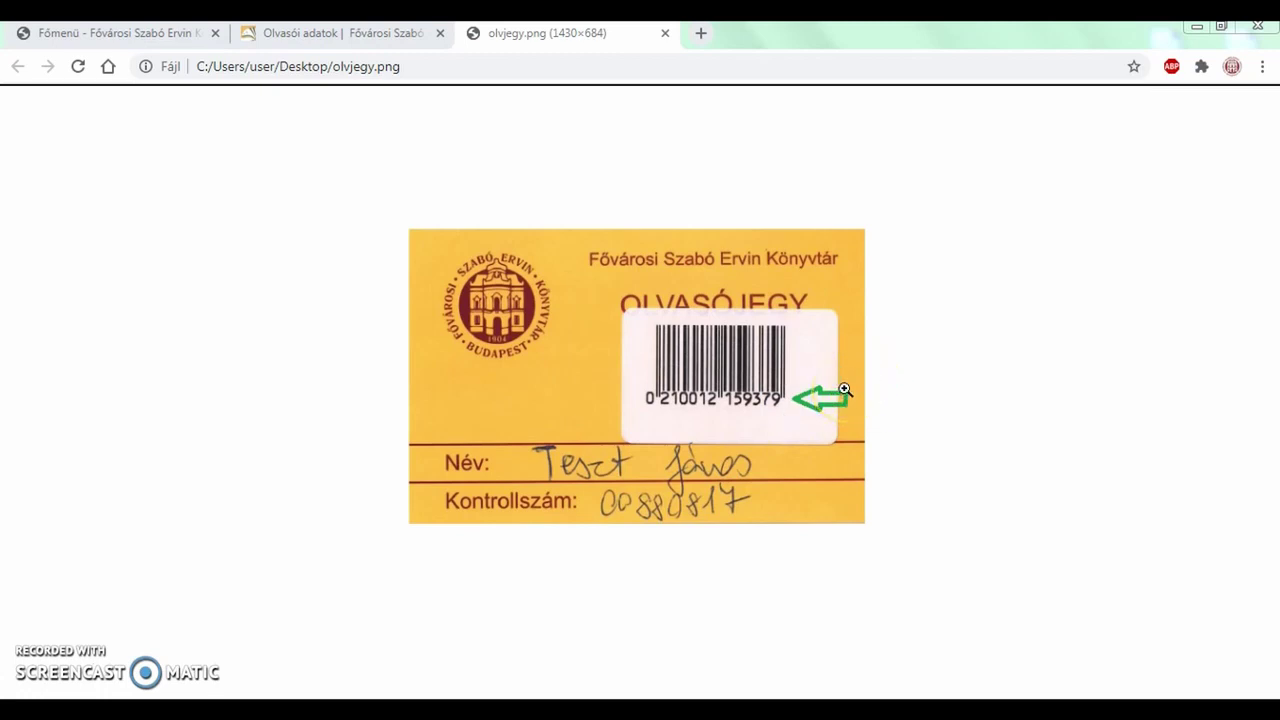
{"action": "key", "text": "ctrl+w"}
Log in to the reader account with the saved credentials, filling in the reader barcode and the account password
{"action": "left_click", "coordinate": [595, 430]}
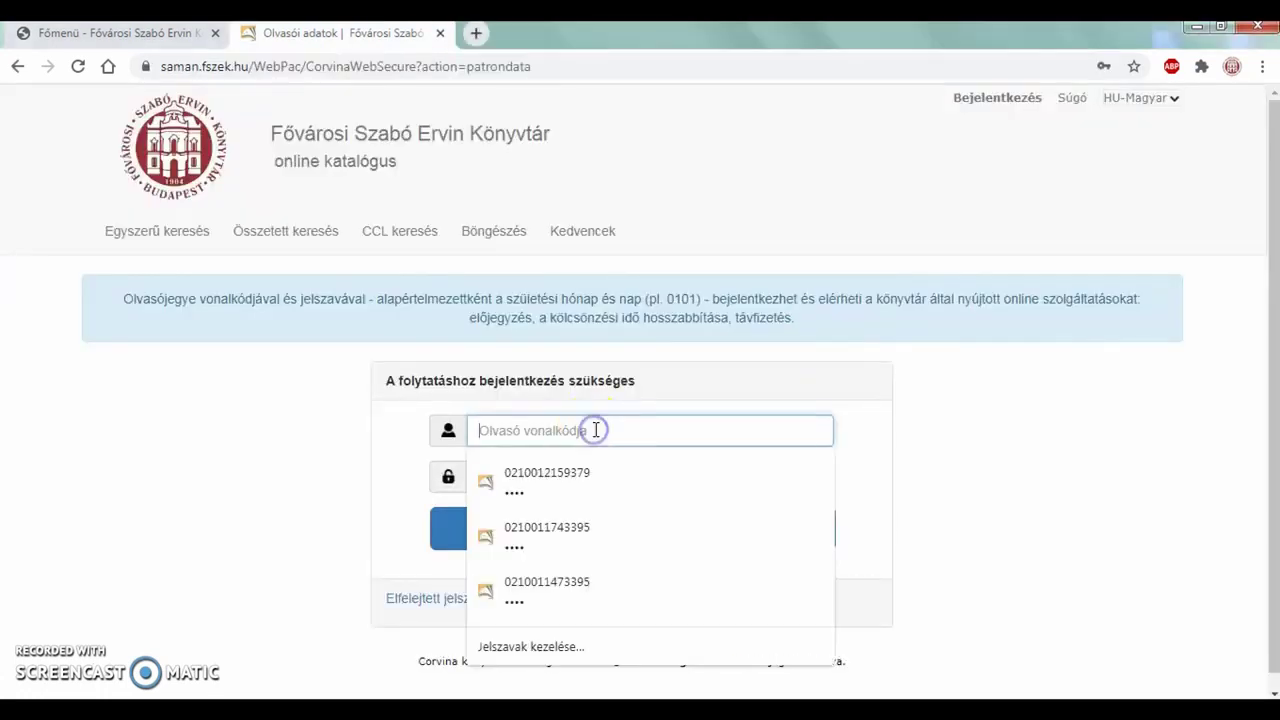
{"action": "type", "text": "02100123"}
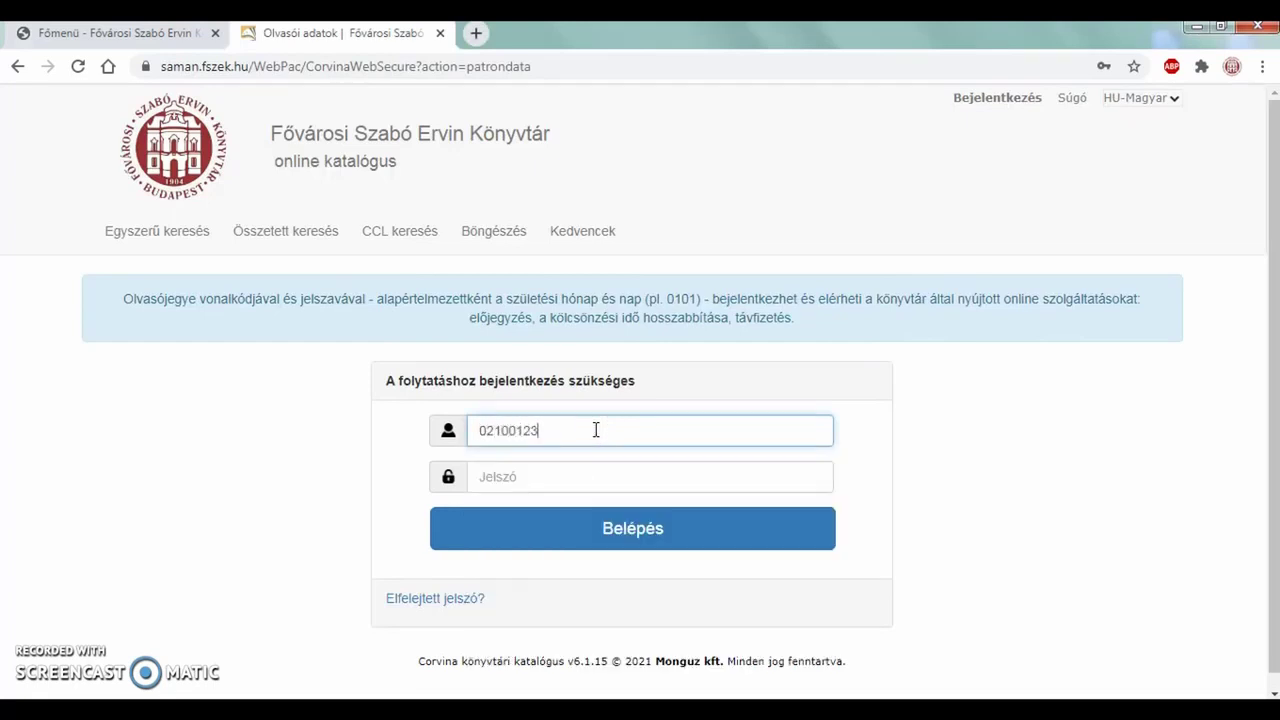
{"action": "key", "text": "BackSpace"}
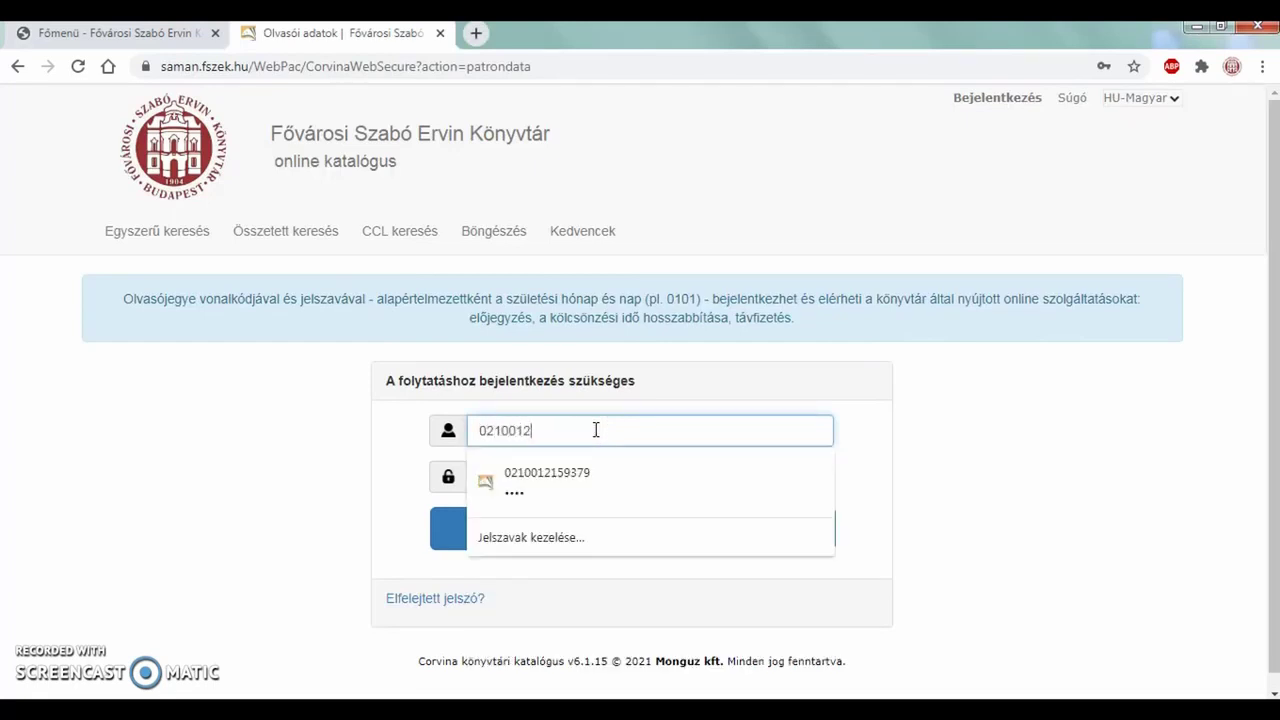
{"action": "left_click", "coordinate": [548, 480]}
{"action": "left_click", "coordinate": [540, 474]}
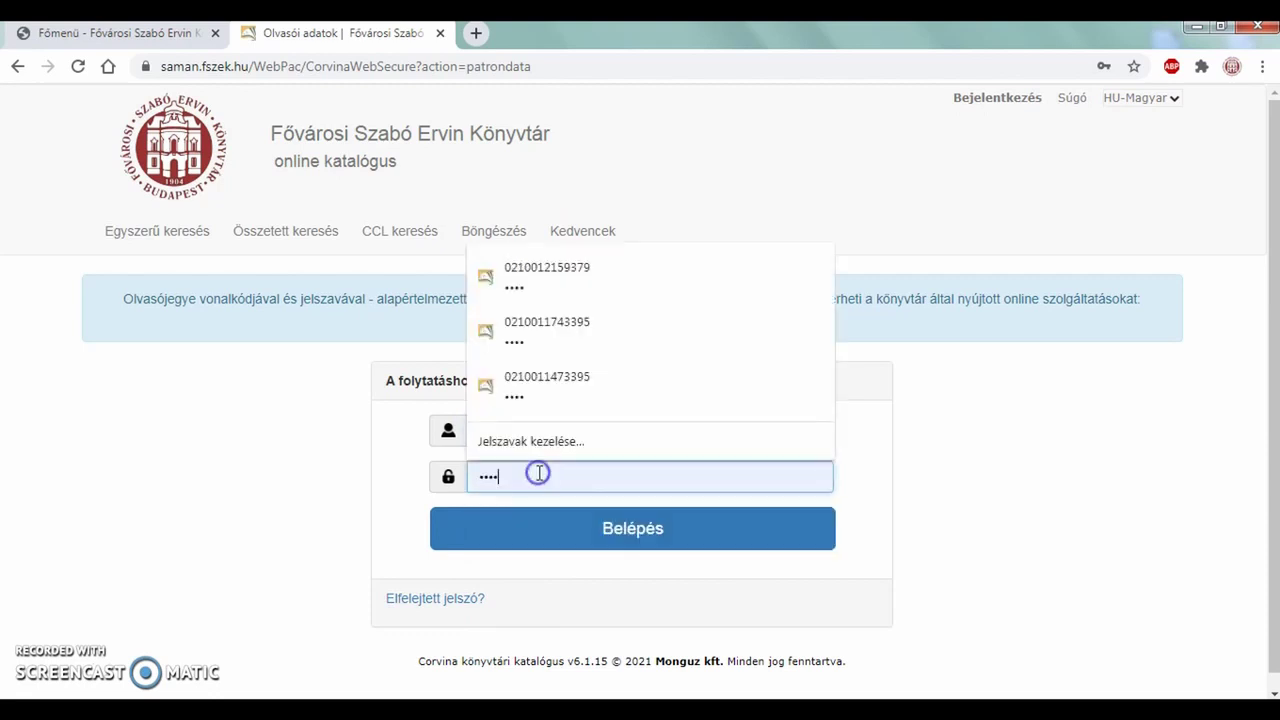
{"action": "left_click", "coordinate": [871, 477]}
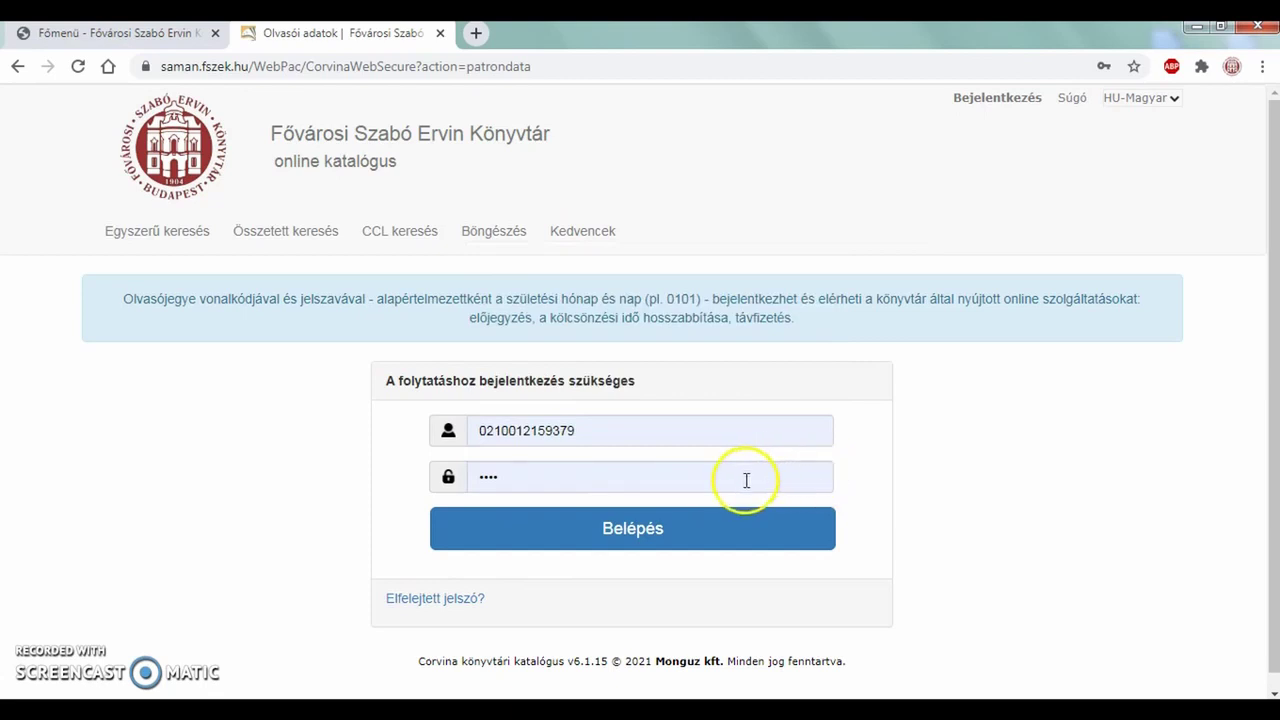
{"action": "left_click", "coordinate": [655, 542]}
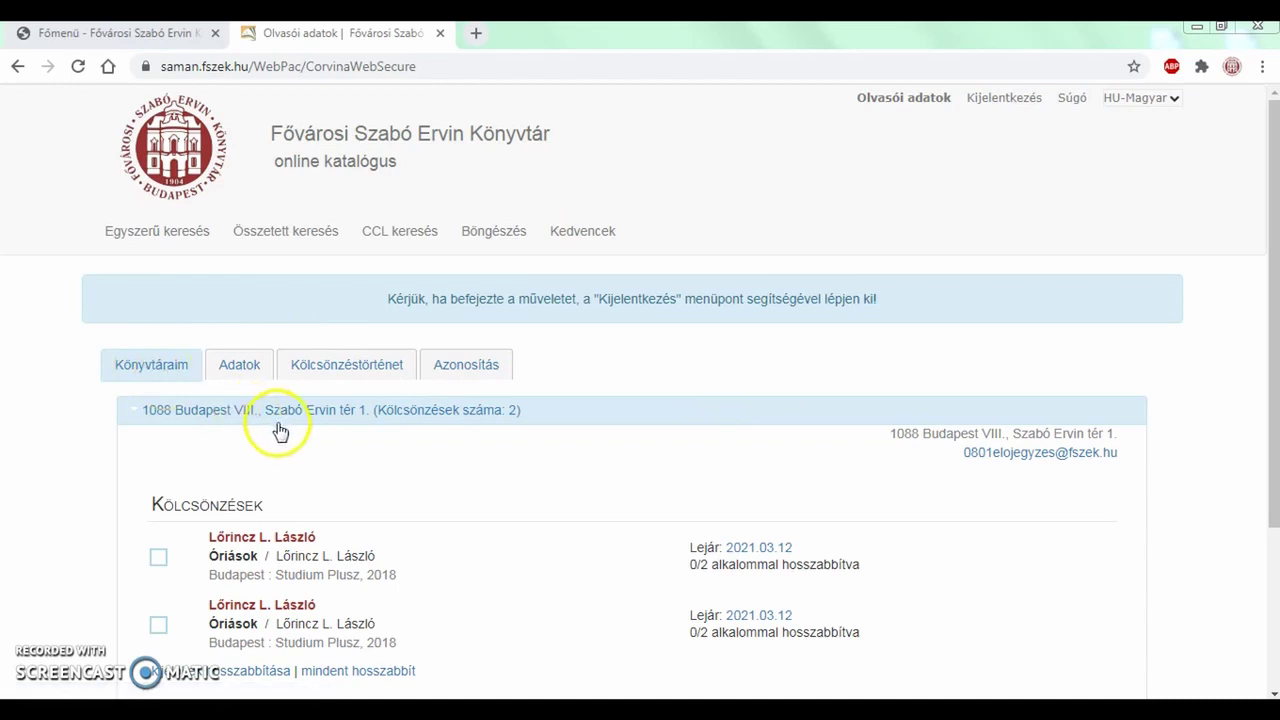
Review the reader's current loans, due dates and renewal options for each library branch
{"action": "left_click_drag", "start_coordinate": [1266, 318], "coordinate": [1268, 418]}
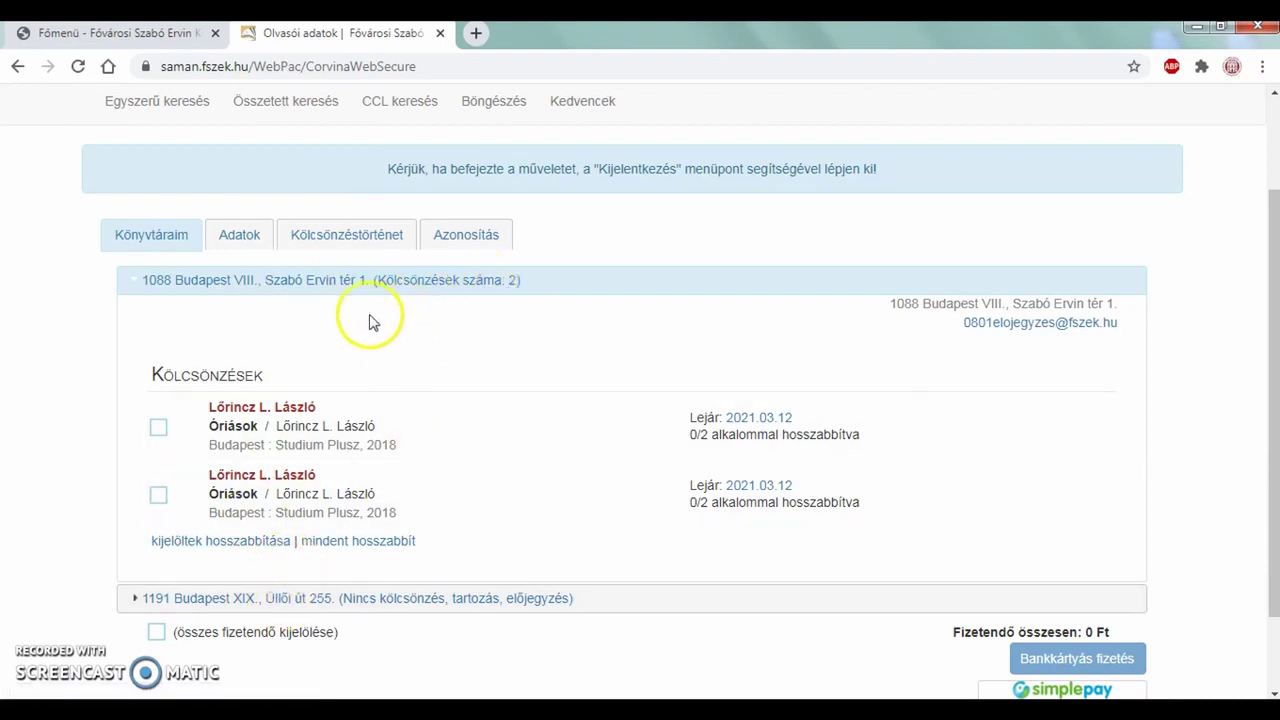
{"action": "scroll", "coordinate": [262, 478], "scroll_direction": "down", "scroll_amount": 1}
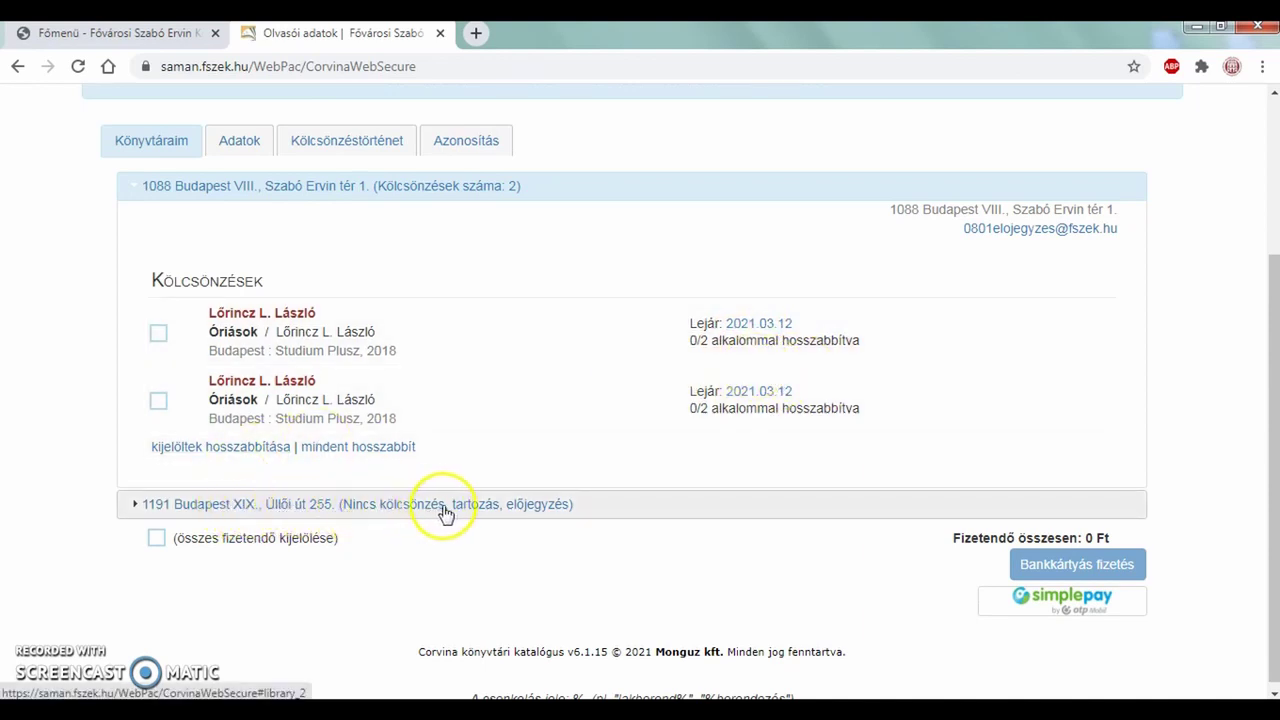
{"action": "scroll", "coordinate": [463, 515], "scroll_direction": "up", "scroll_amount": 2}
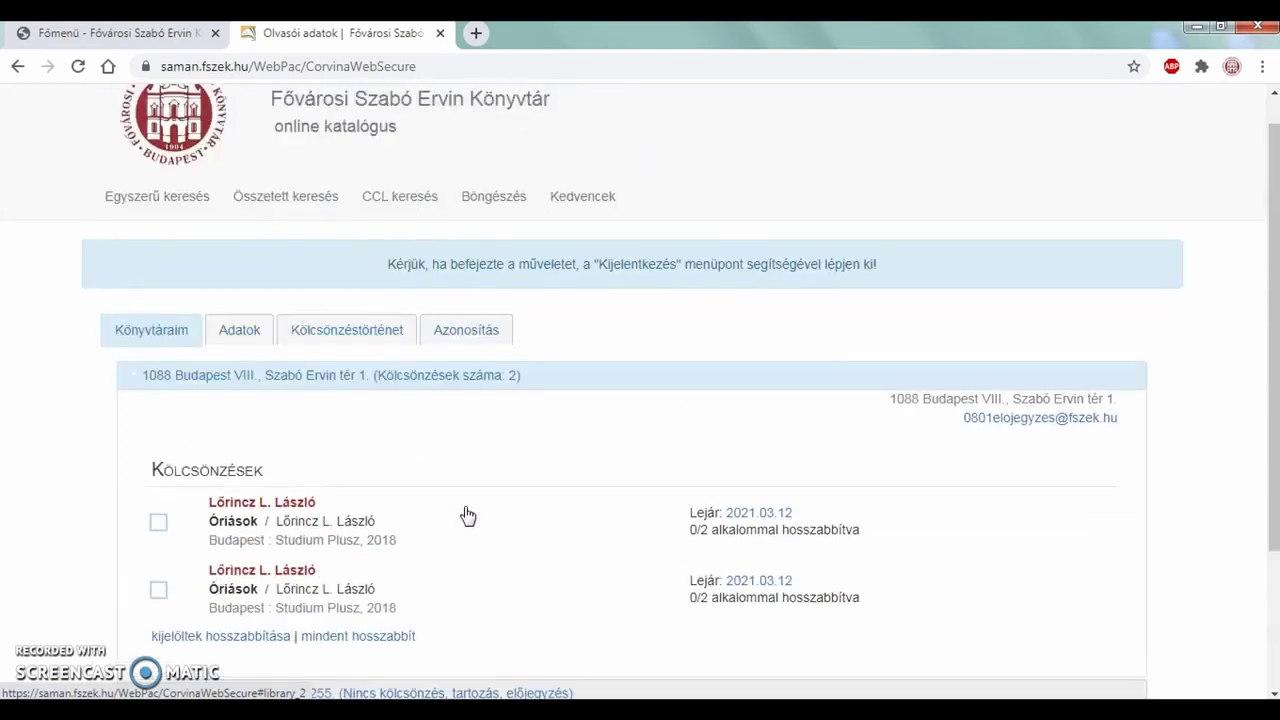
{"action": "scroll", "coordinate": [467, 516], "scroll_direction": "up", "scroll_amount": 1}
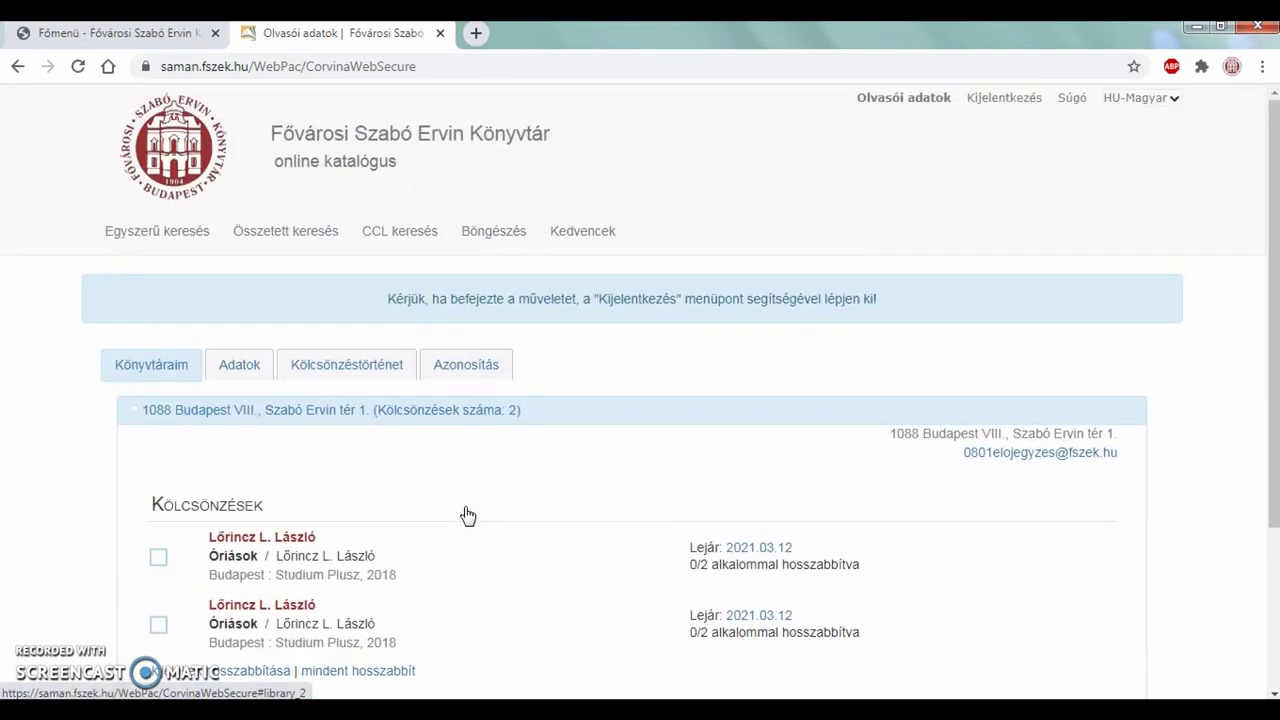
View the reader's personal and membership data and retrieve the borrowing history
{"action": "left_click", "coordinate": [241, 368]}
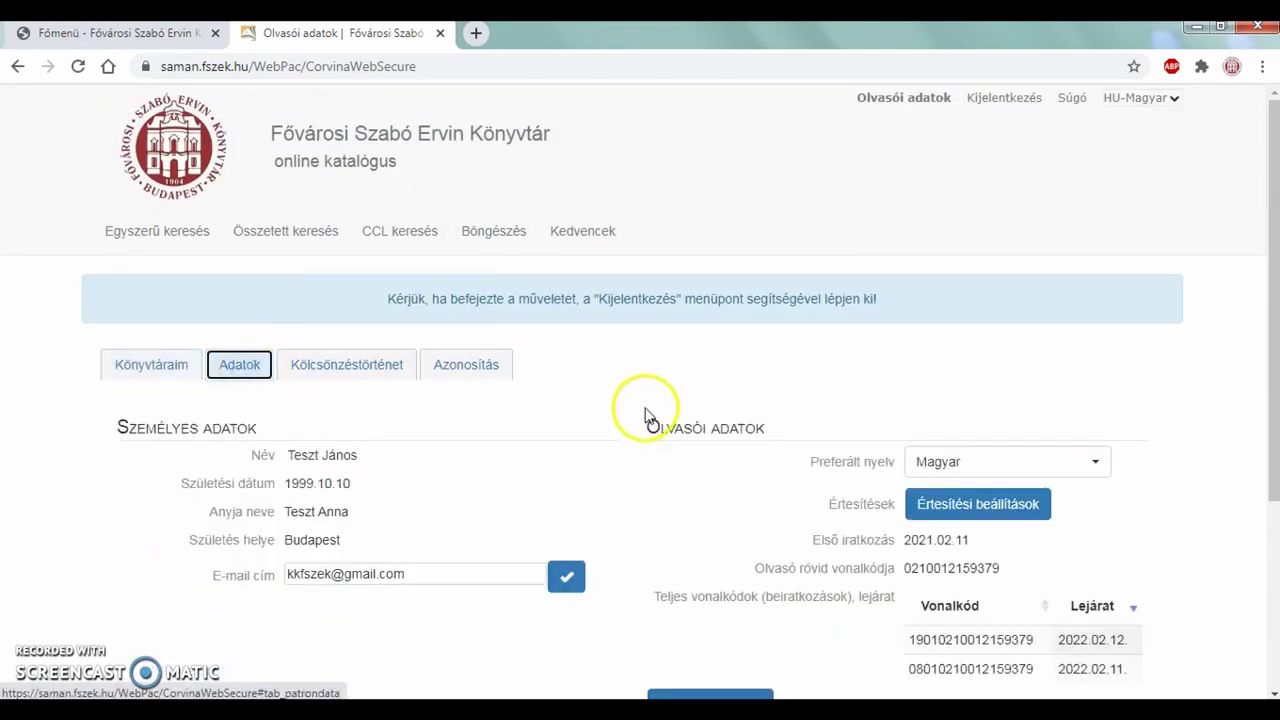
{"action": "scroll", "coordinate": [643, 420], "scroll_direction": "down", "scroll_amount": 1}
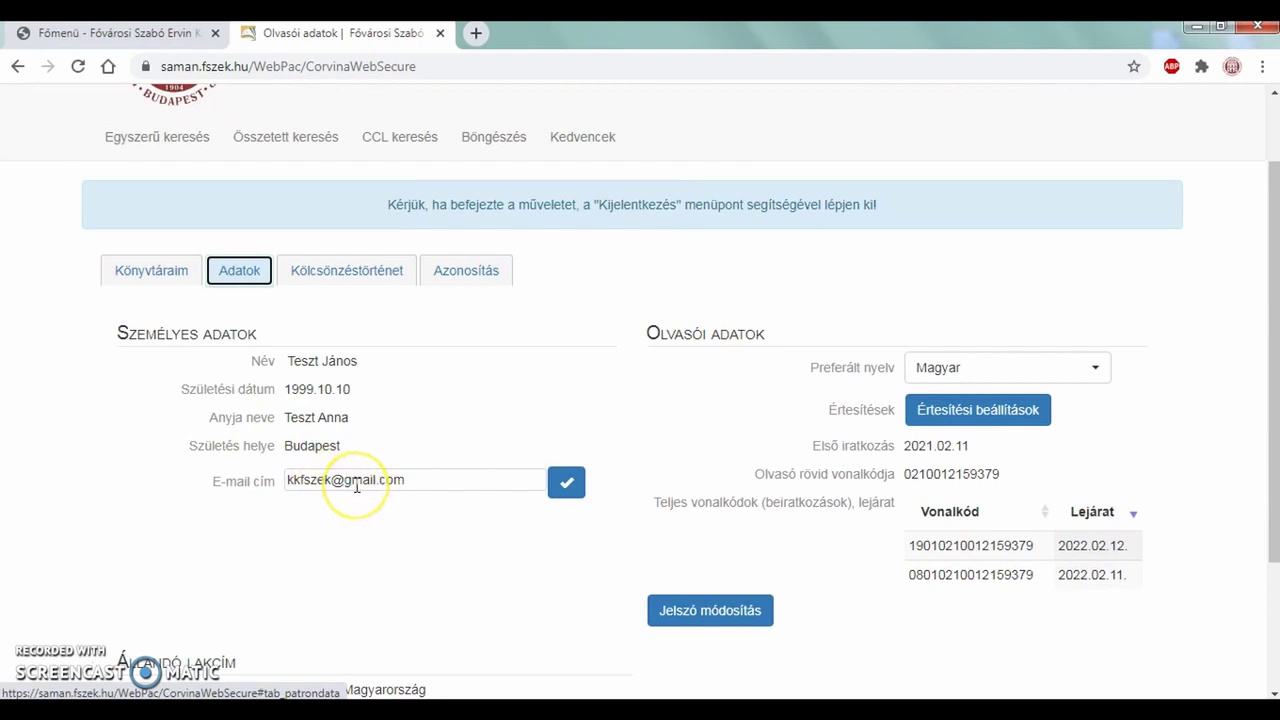
{"action": "scroll", "coordinate": [355, 487], "scroll_direction": "up", "scroll_amount": 1}
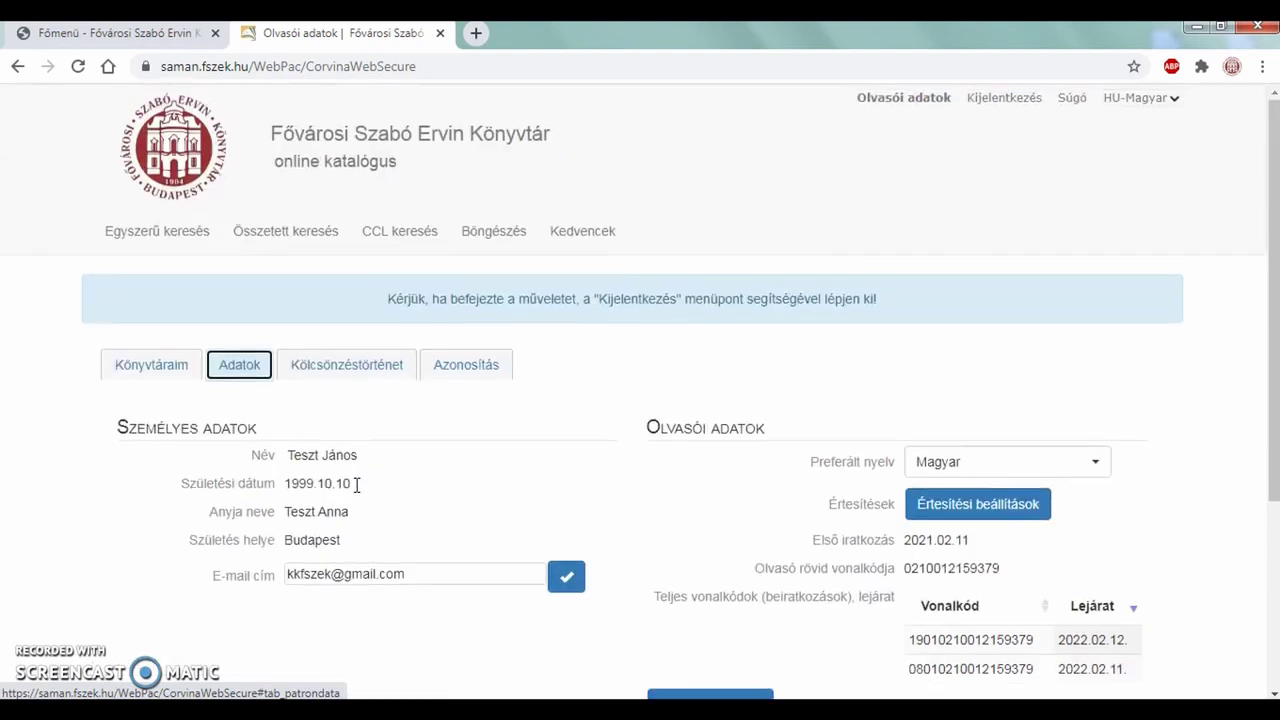
{"action": "left_click", "coordinate": [337, 368]}
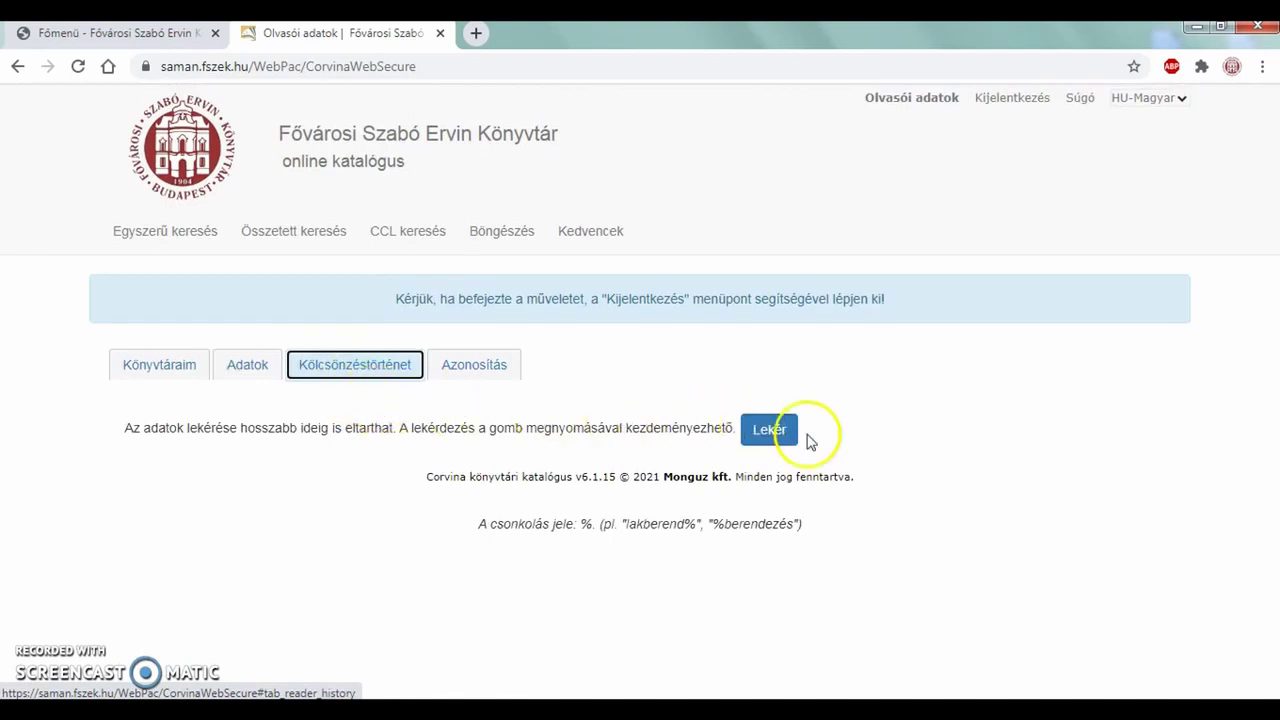
{"action": "left_click", "coordinate": [771, 430]}
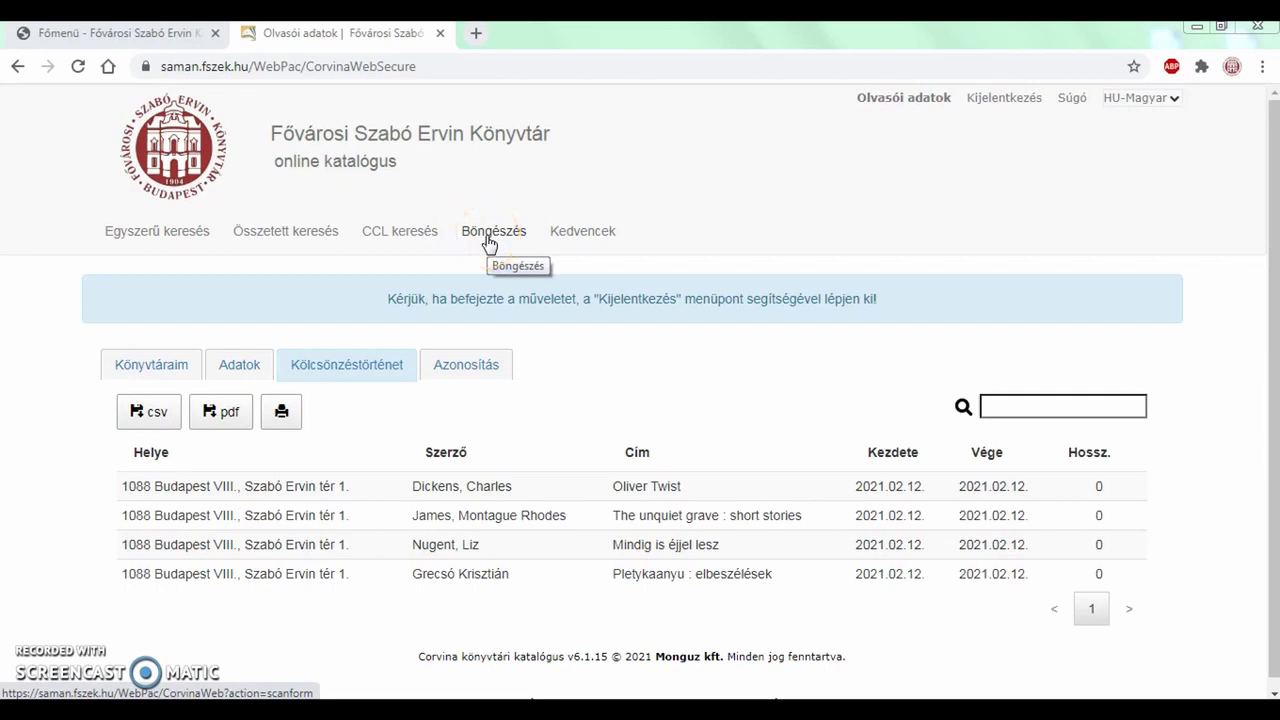
Open the advanced search and set its location filter to Központi Könyvtár (KK) and 1191 Üllői u. 255
{"action": "left_click", "coordinate": [288, 236]}
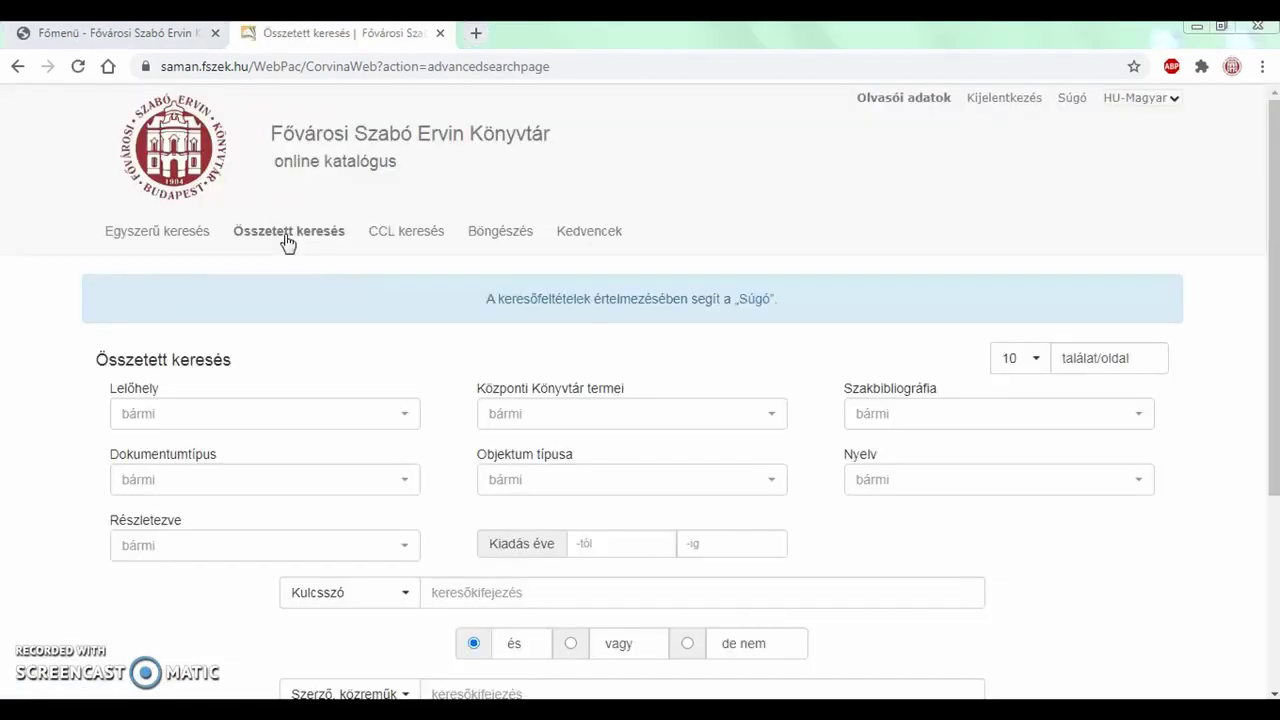
{"action": "left_click", "coordinate": [282, 288]}
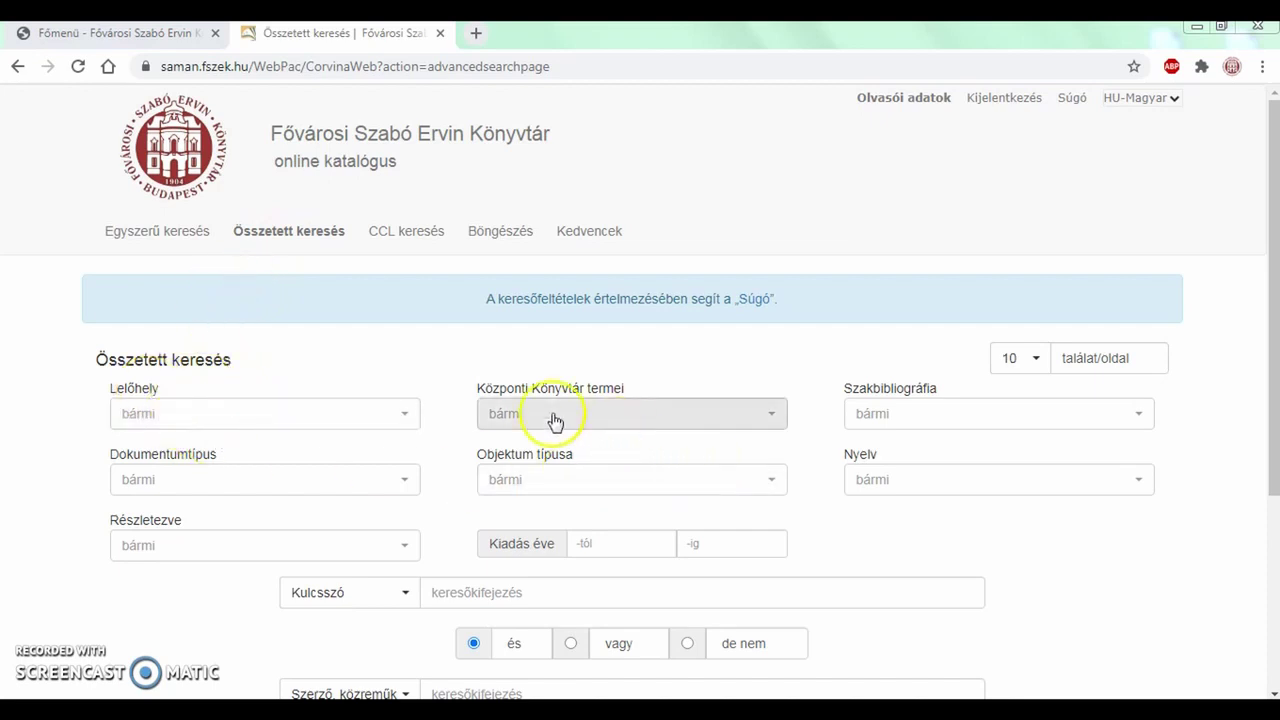
{"action": "left_click", "coordinate": [307, 424]}
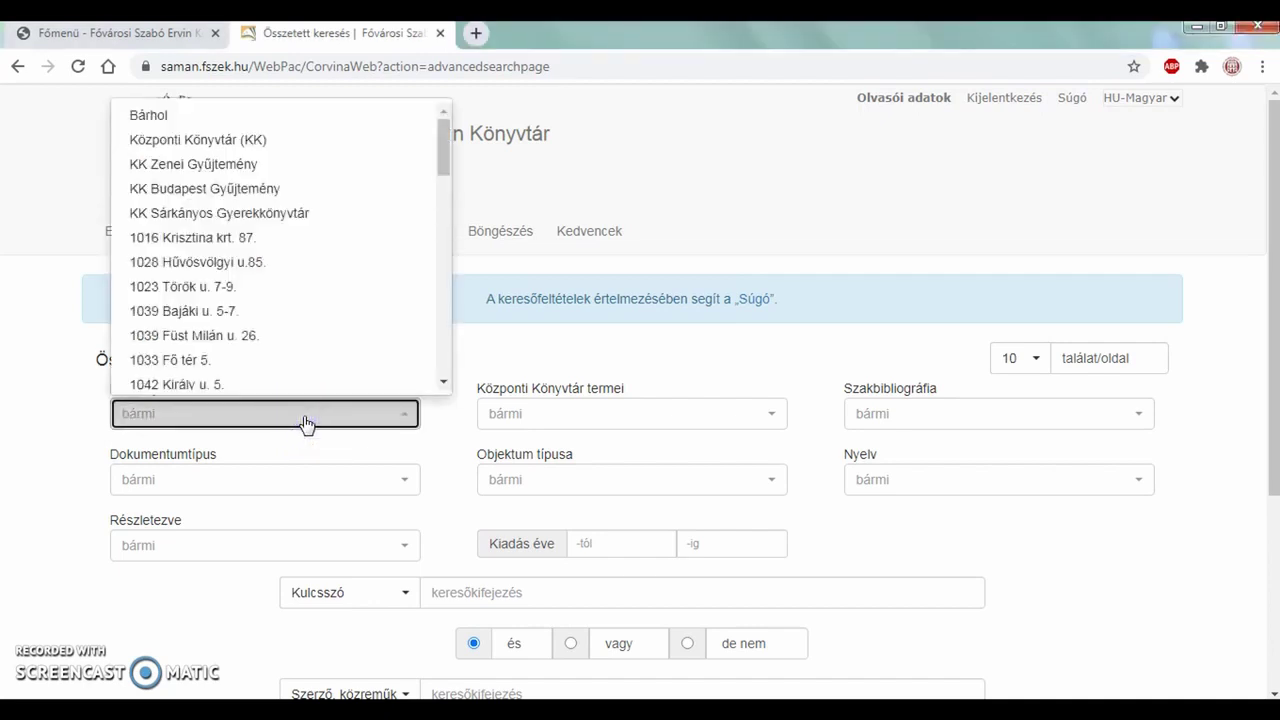
{"action": "left_click", "coordinate": [288, 147]}
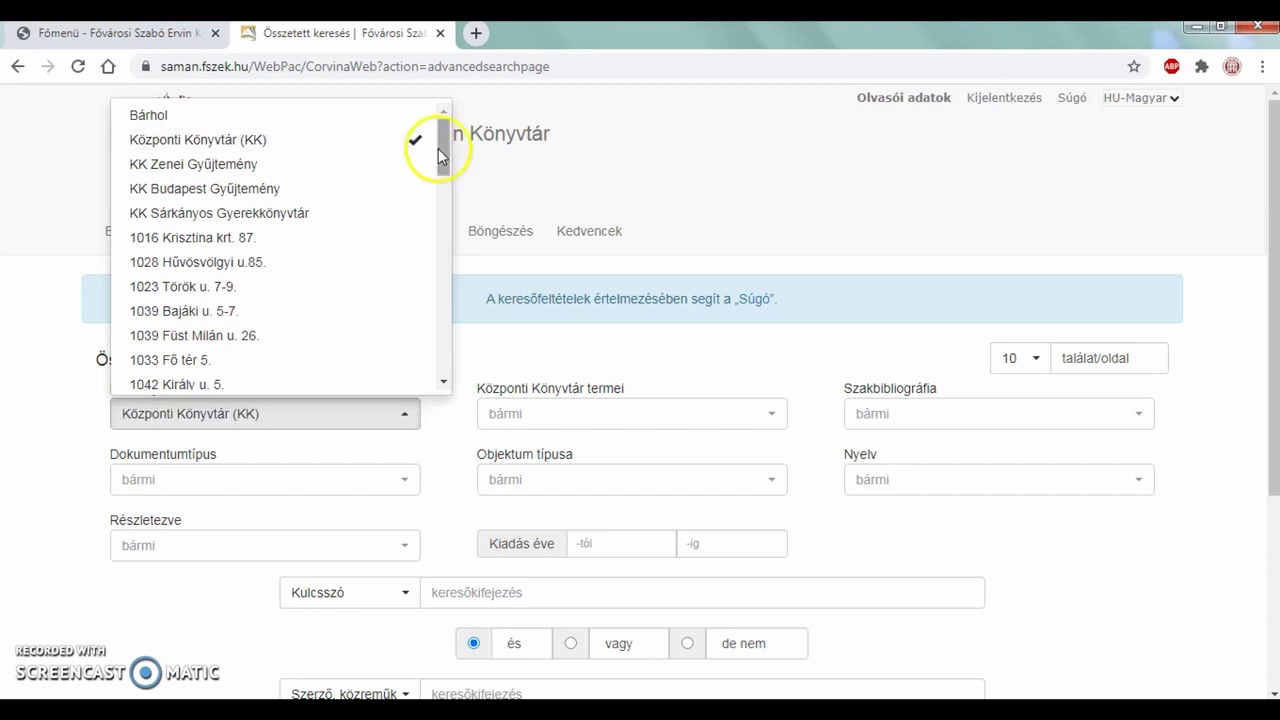
{"action": "left_click_drag", "start_coordinate": [443, 150], "coordinate": [429, 331]}
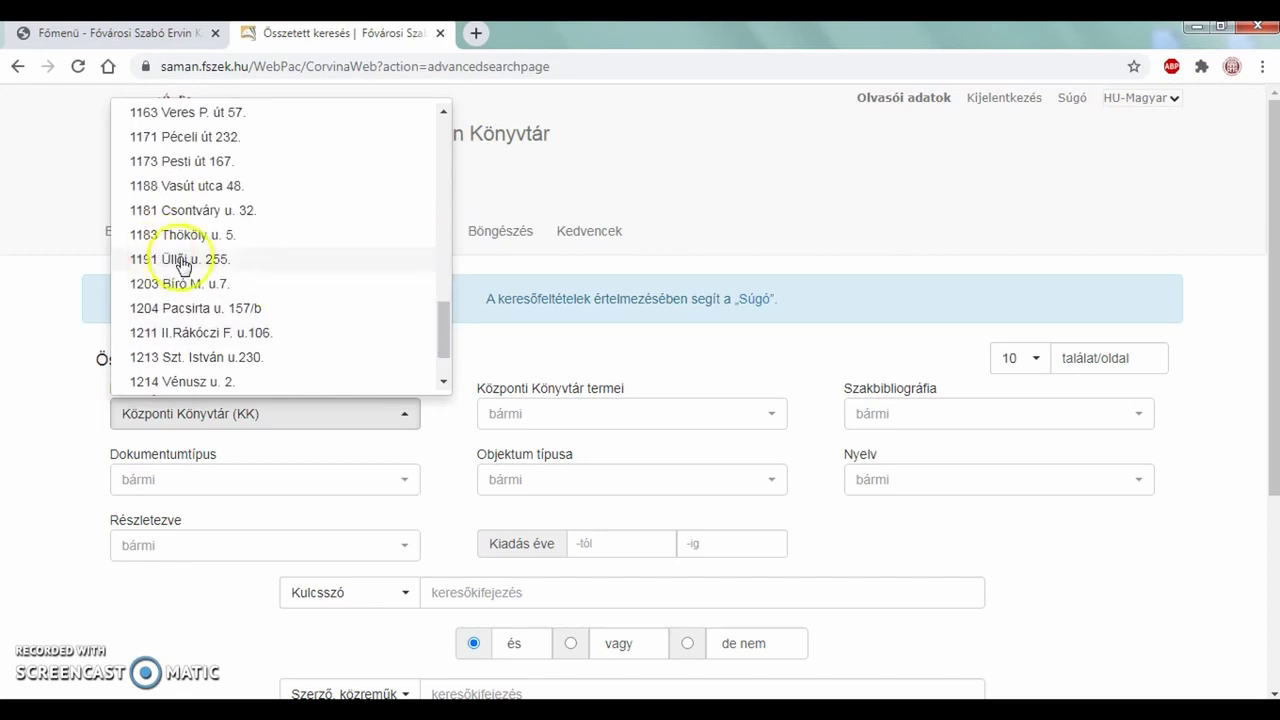
{"action": "left_click", "coordinate": [224, 260]}
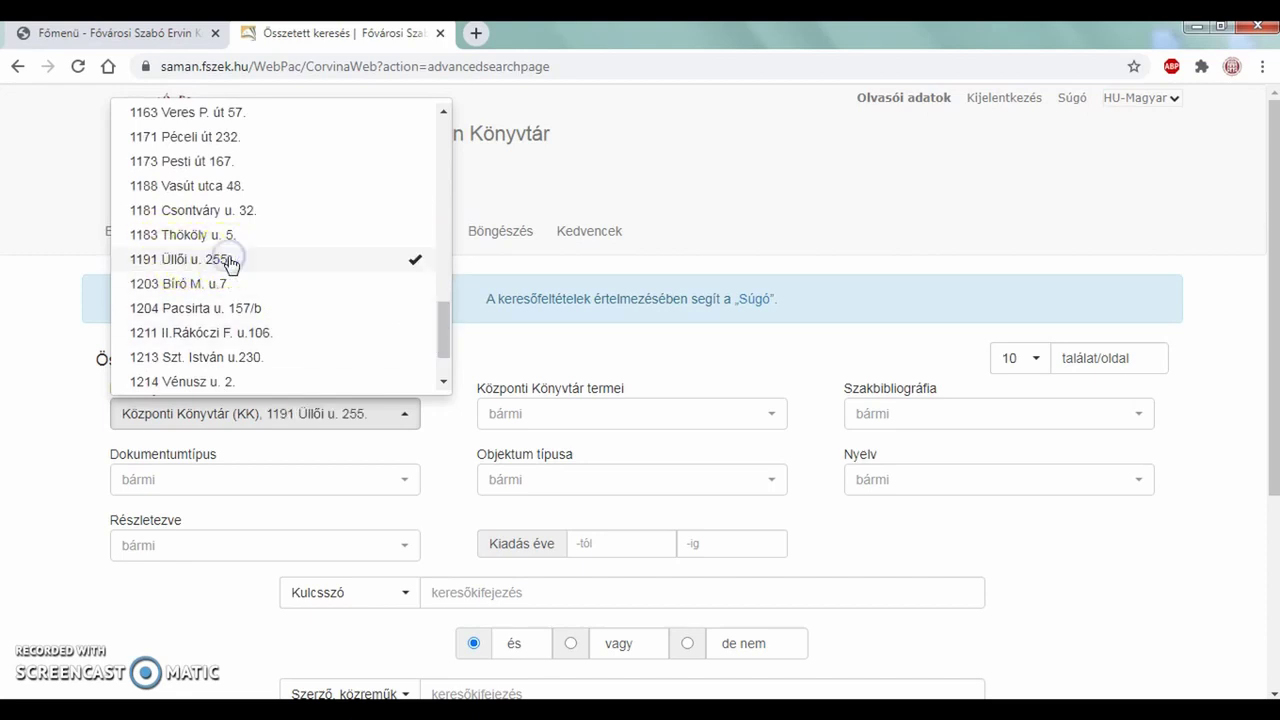
{"action": "left_click_drag", "start_coordinate": [443, 323], "coordinate": [449, 119]}
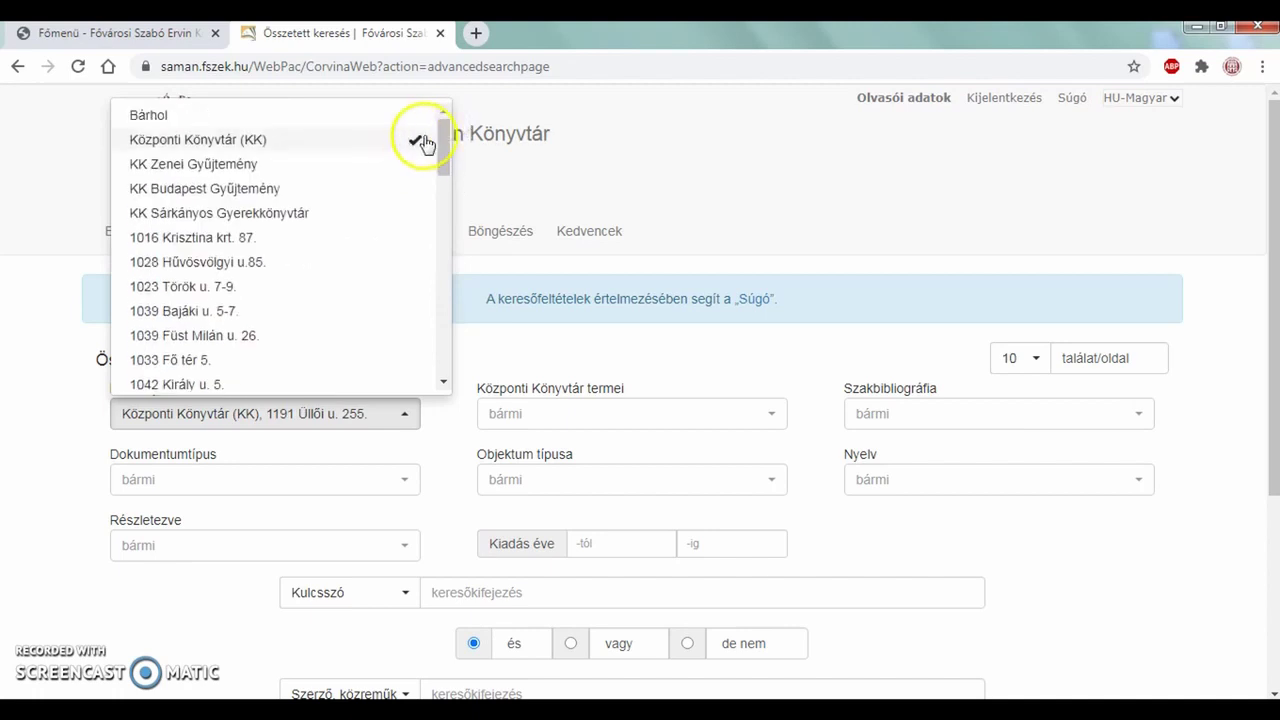
{"action": "left_click", "coordinate": [10, 318]}
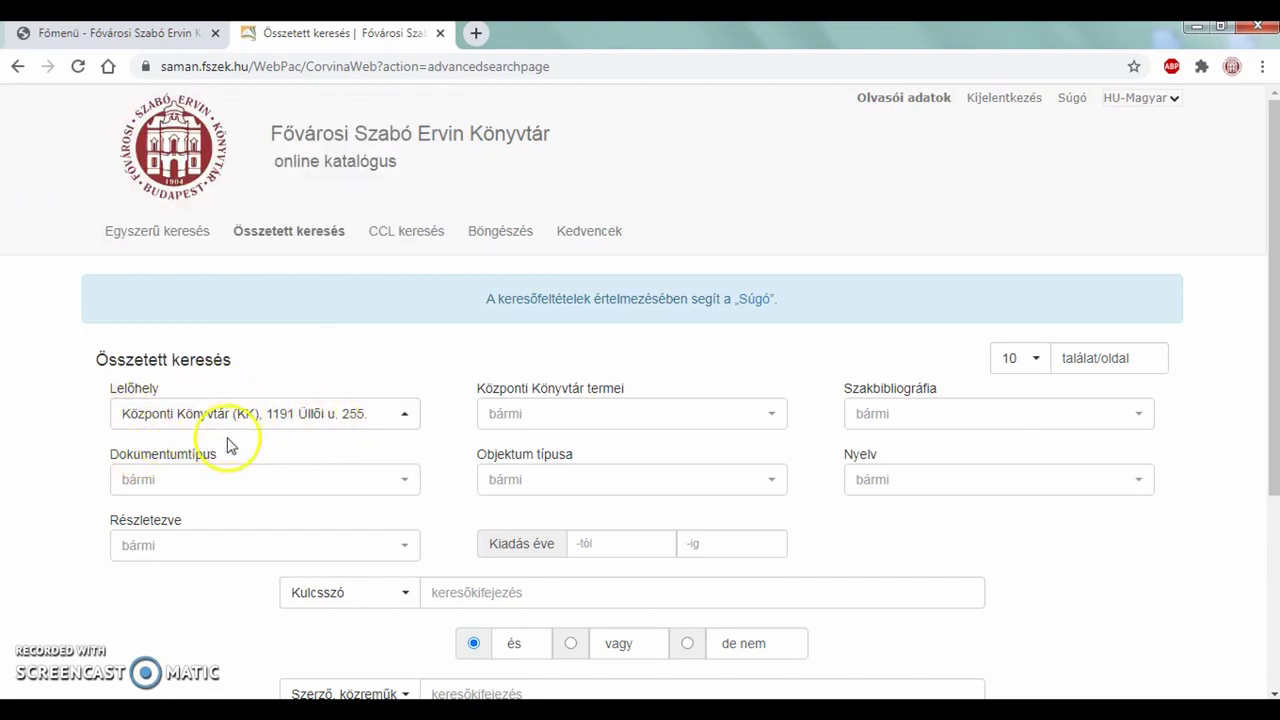
Set the document type filter to "könyv, nyomtatott dokumentum"
{"action": "left_click", "coordinate": [299, 488]}
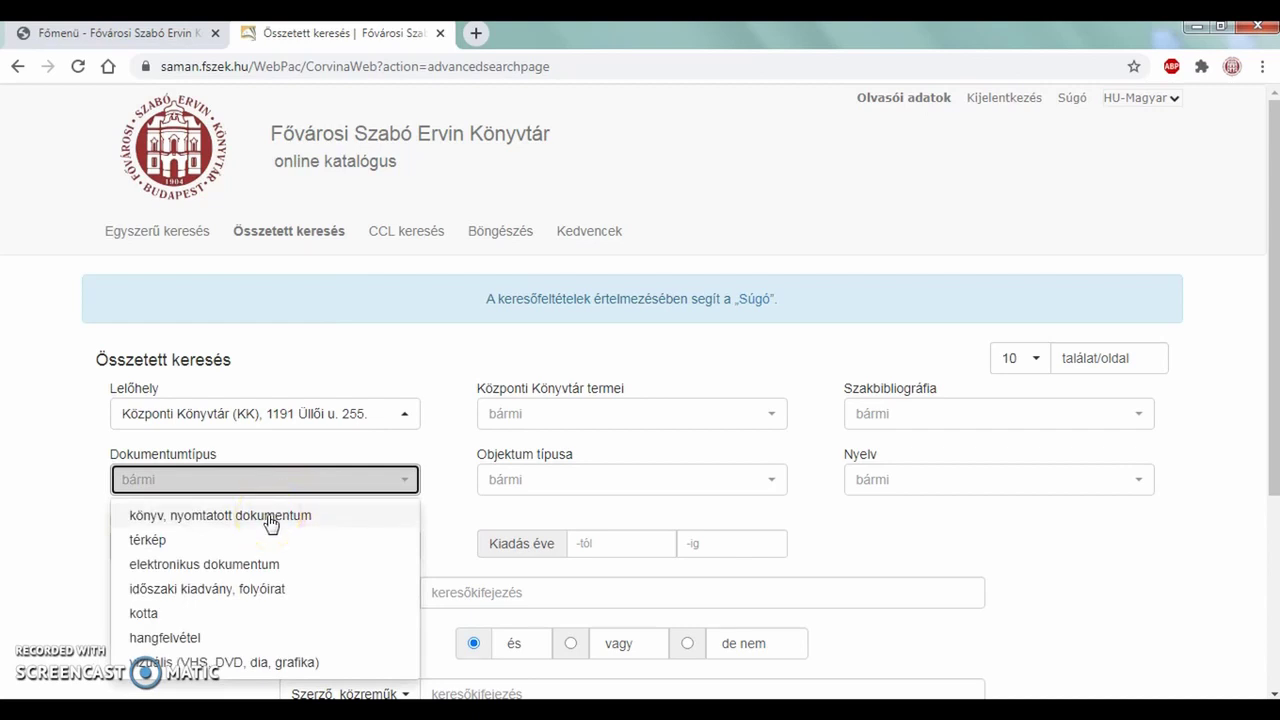
{"action": "left_click", "coordinate": [270, 520]}
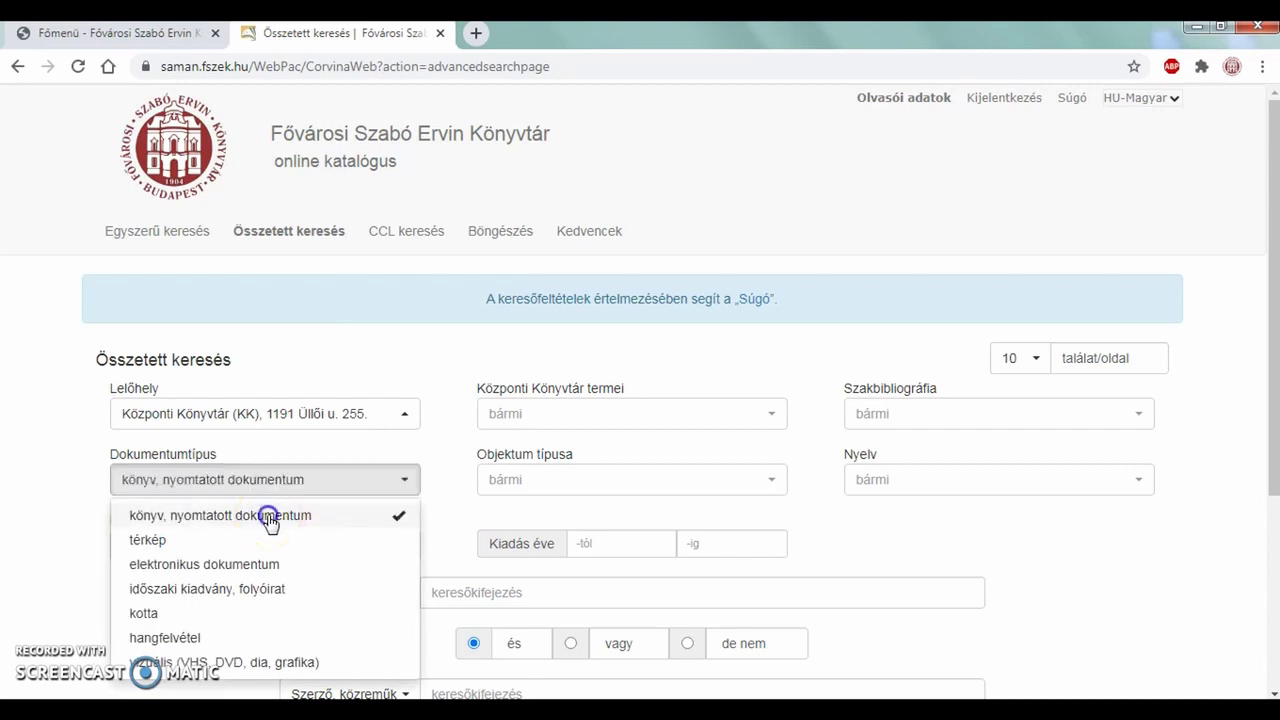
{"action": "left_click", "coordinate": [52, 507]}
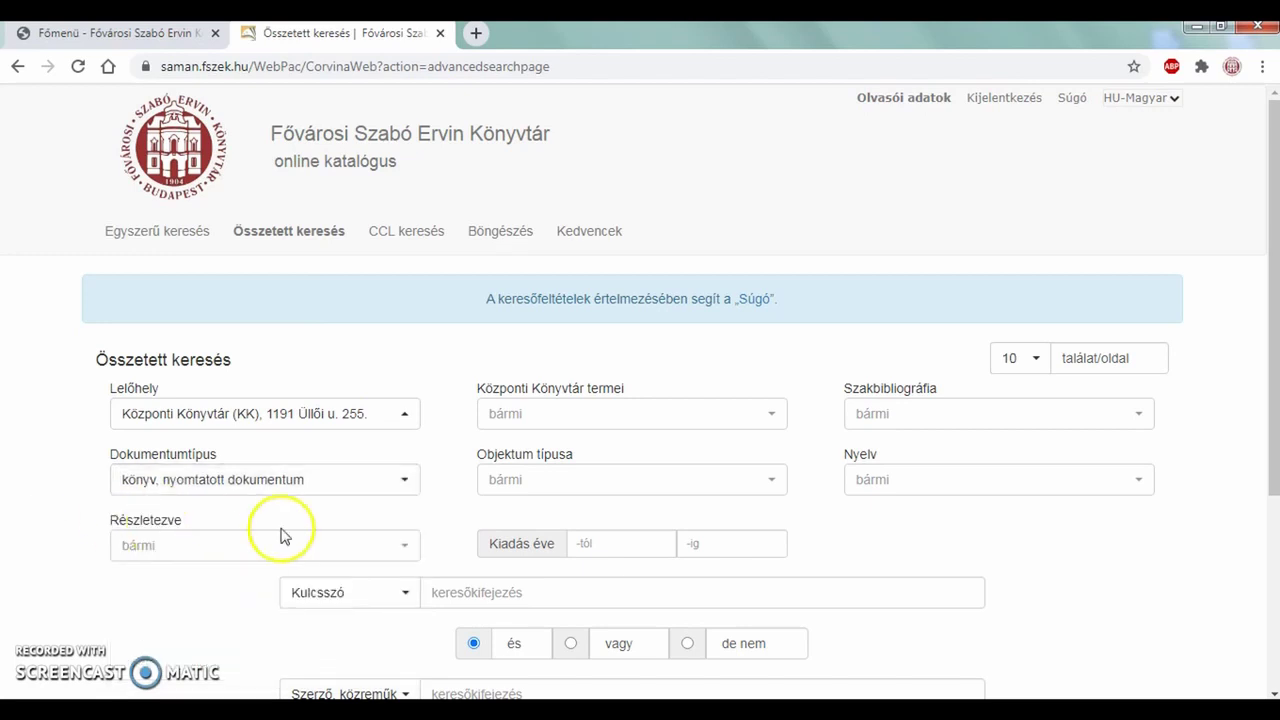
Fill in the search terms with the suggested author Grecsó Krisztián (1976-) and the title "Vera"
{"action": "scroll", "coordinate": [280, 537], "scroll_direction": "down", "scroll_amount": 3}
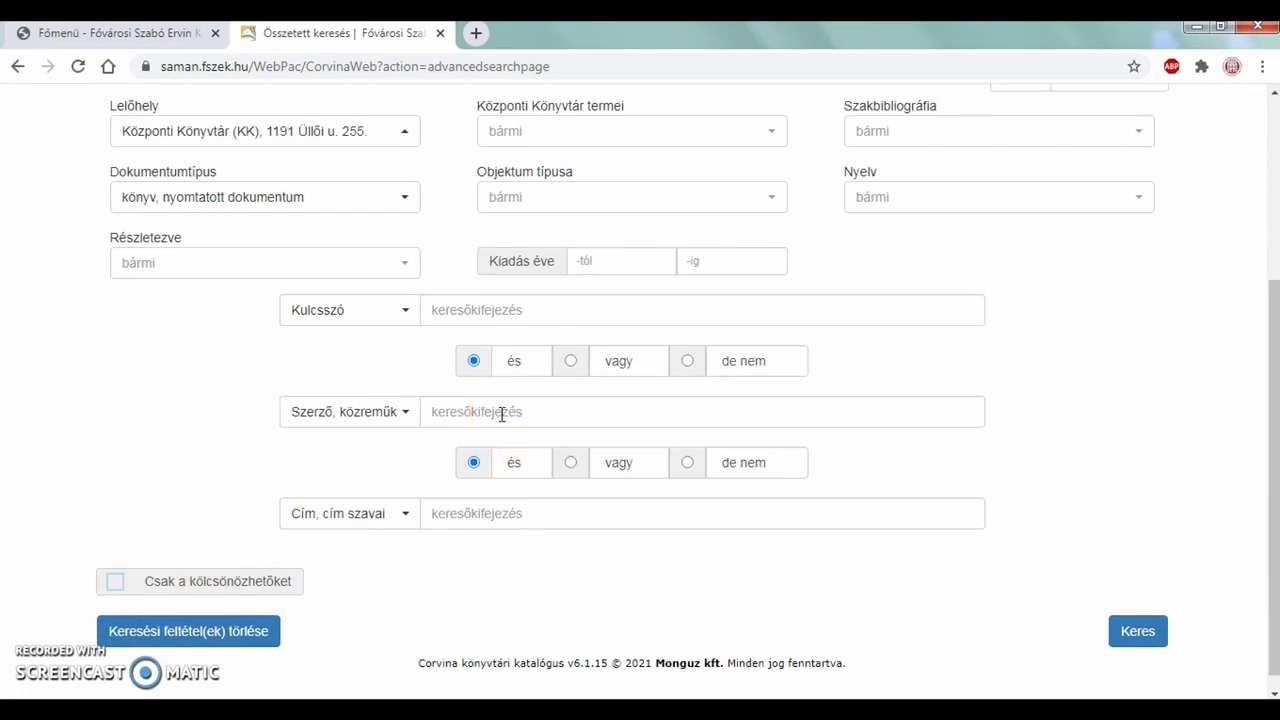
{"action": "left_click", "coordinate": [502, 414]}
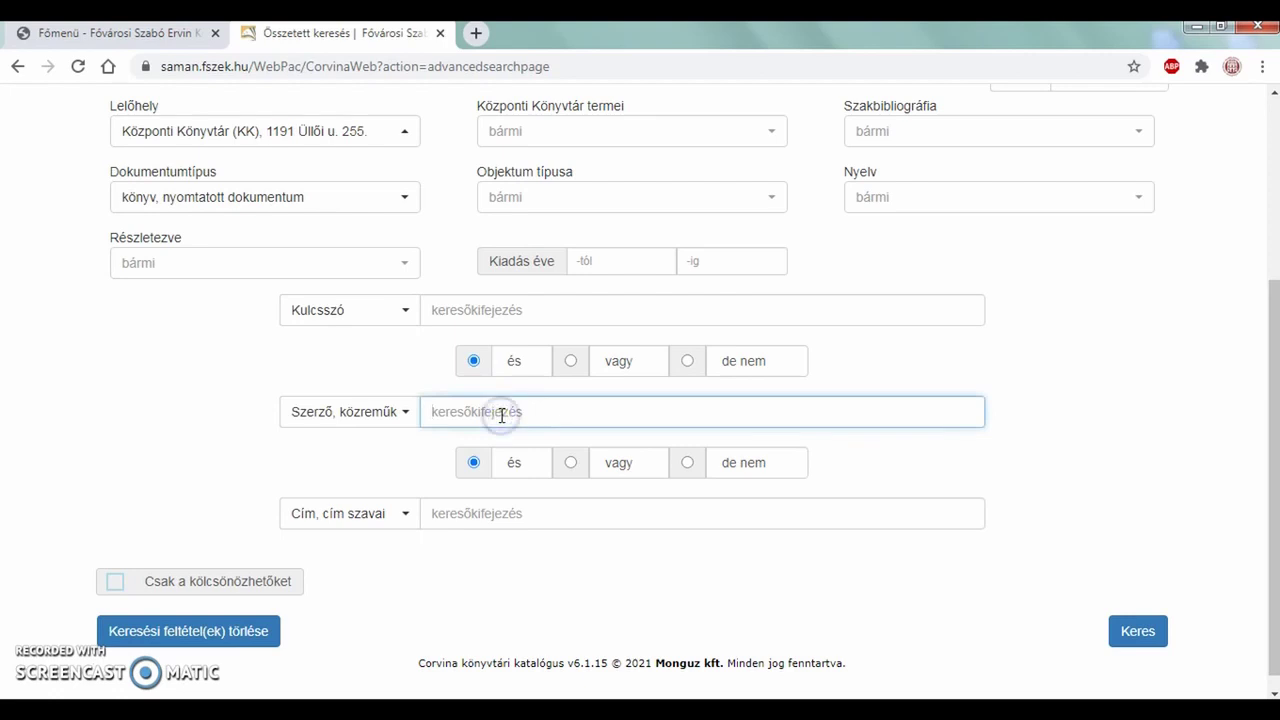
{"action": "type", "text": "Grecsó Krisztián"}
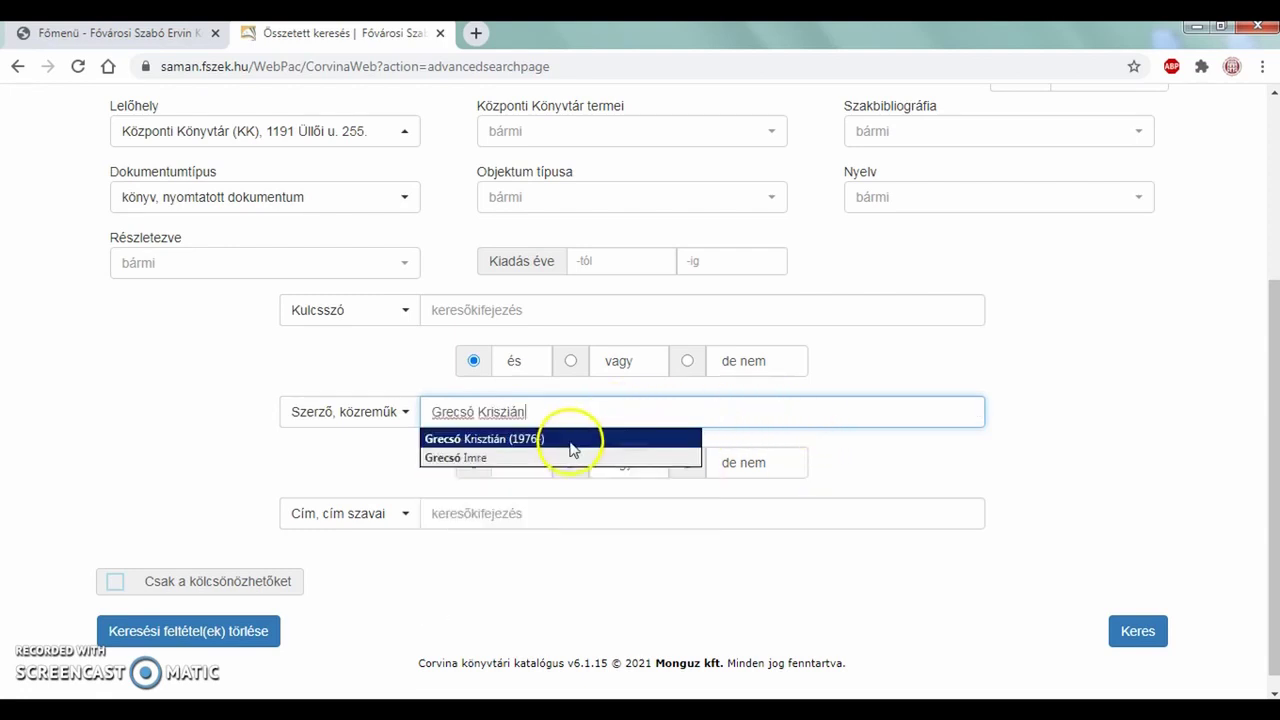
{"action": "left_click", "coordinate": [525, 442]}
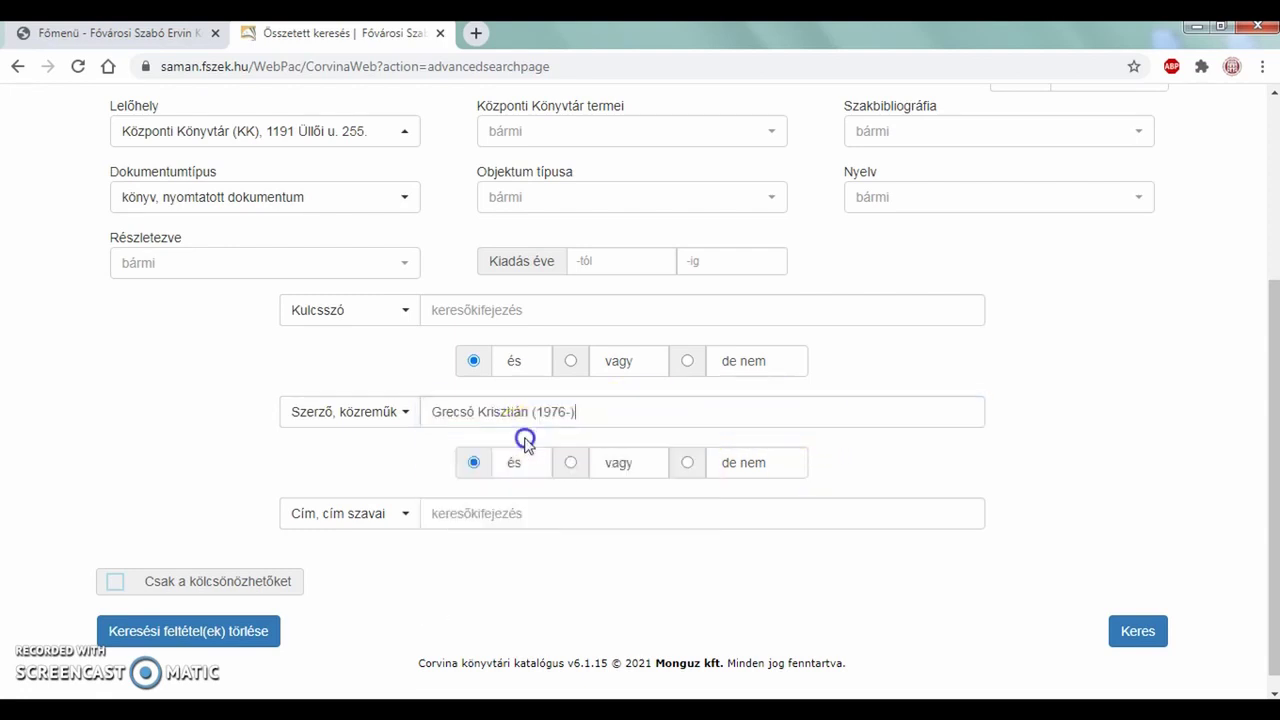
{"action": "left_click", "coordinate": [530, 514]}
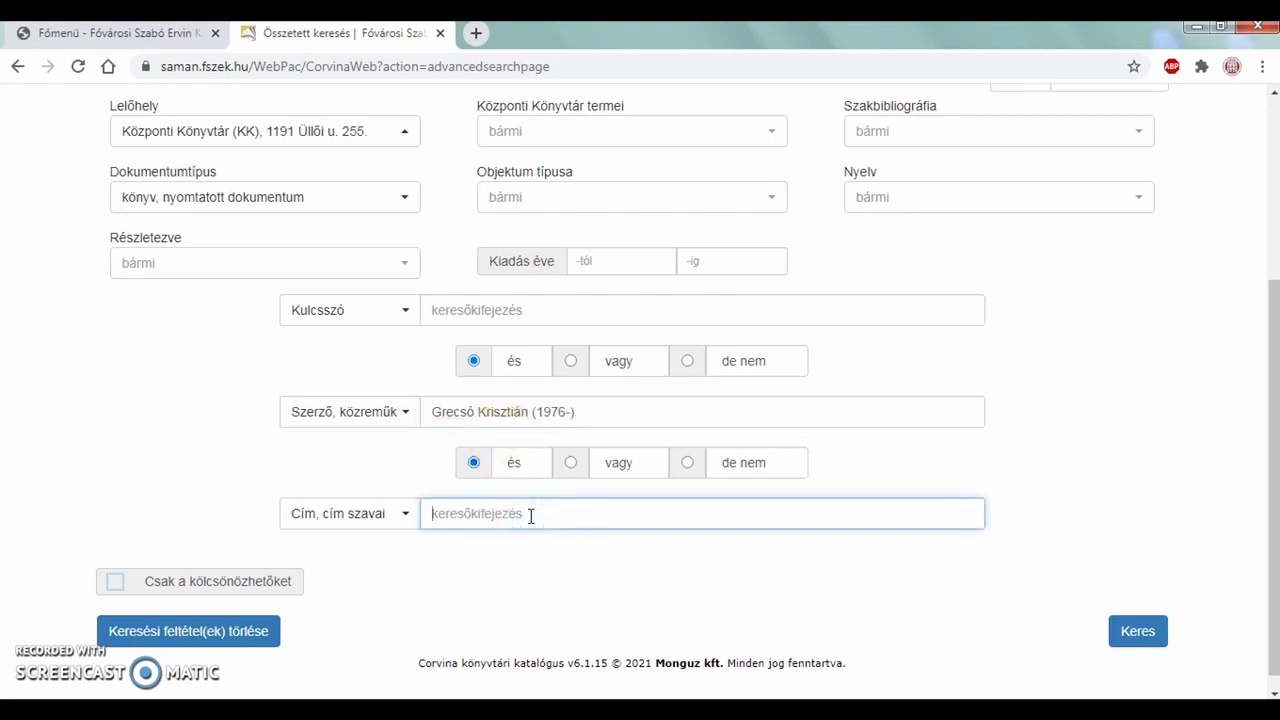
{"action": "type", "text": "Vera"}
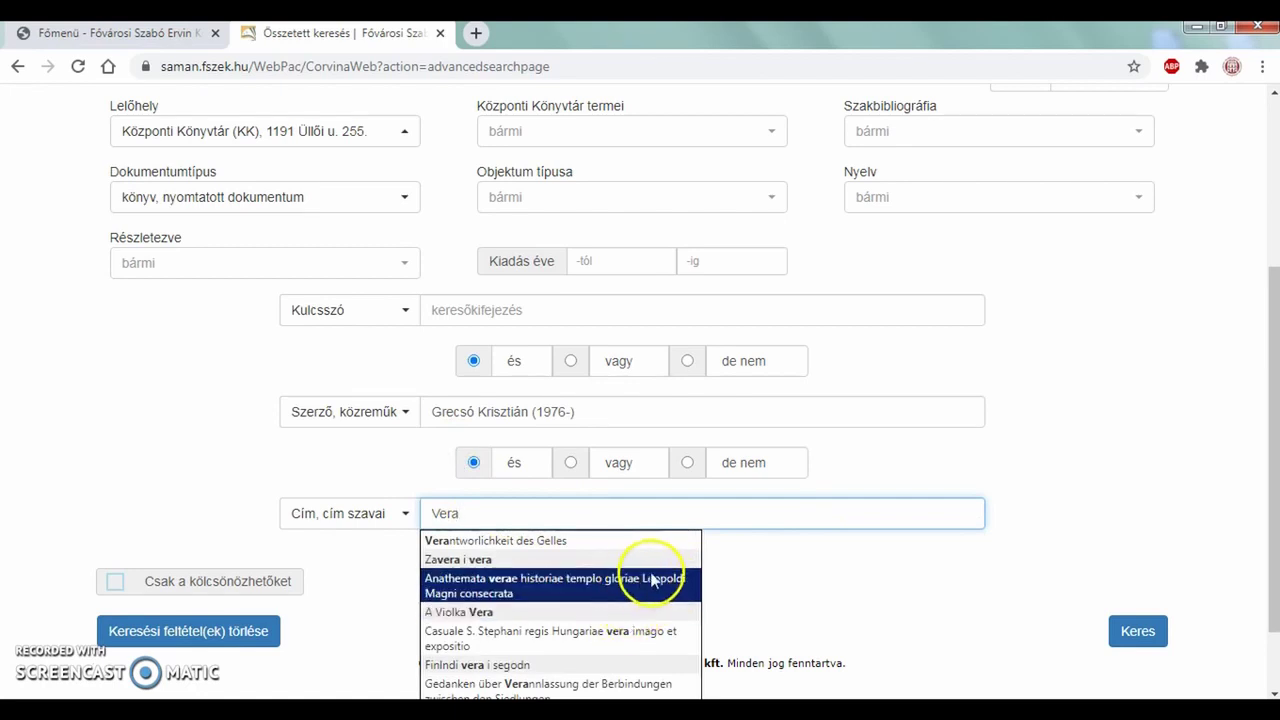
Restrict the search to borrowable copies only (Csak a kölcsönözhetőket) and run it for Grecsó Krisztián's Vera
{"action": "left_click", "coordinate": [764, 552]}
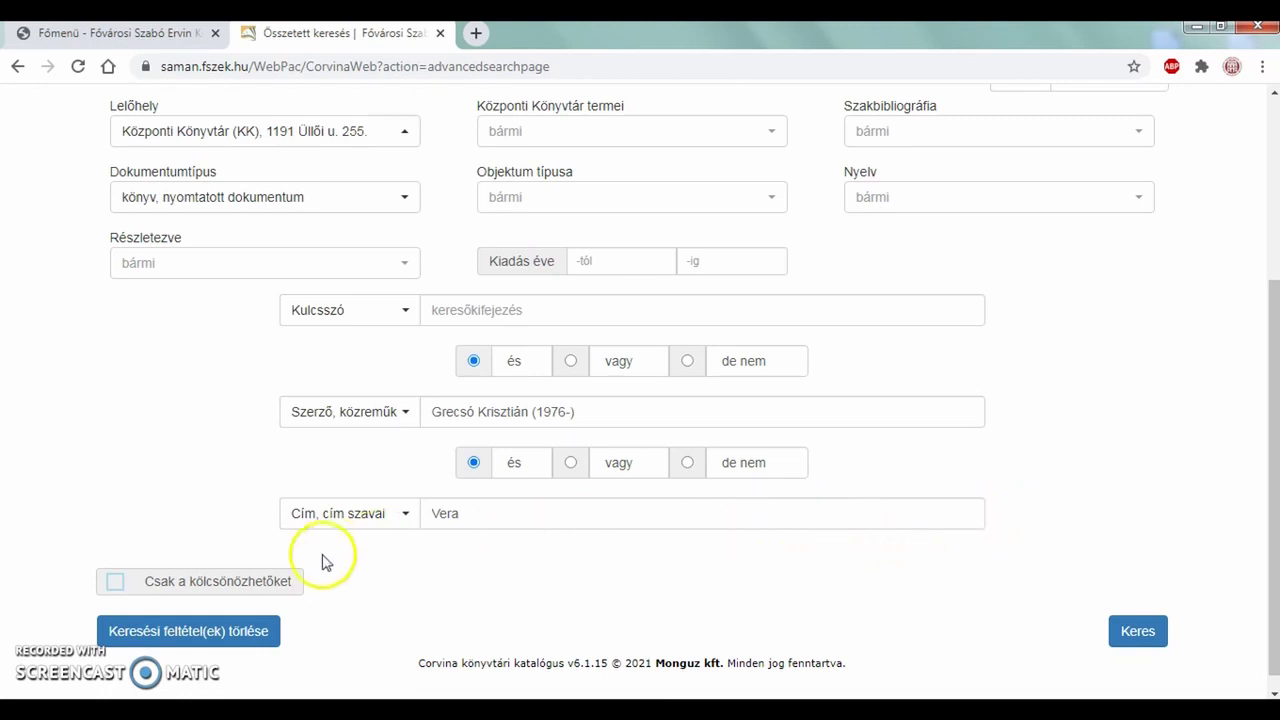
{"action": "left_click", "coordinate": [116, 583]}
{"action": "left_click", "coordinate": [1134, 640]}
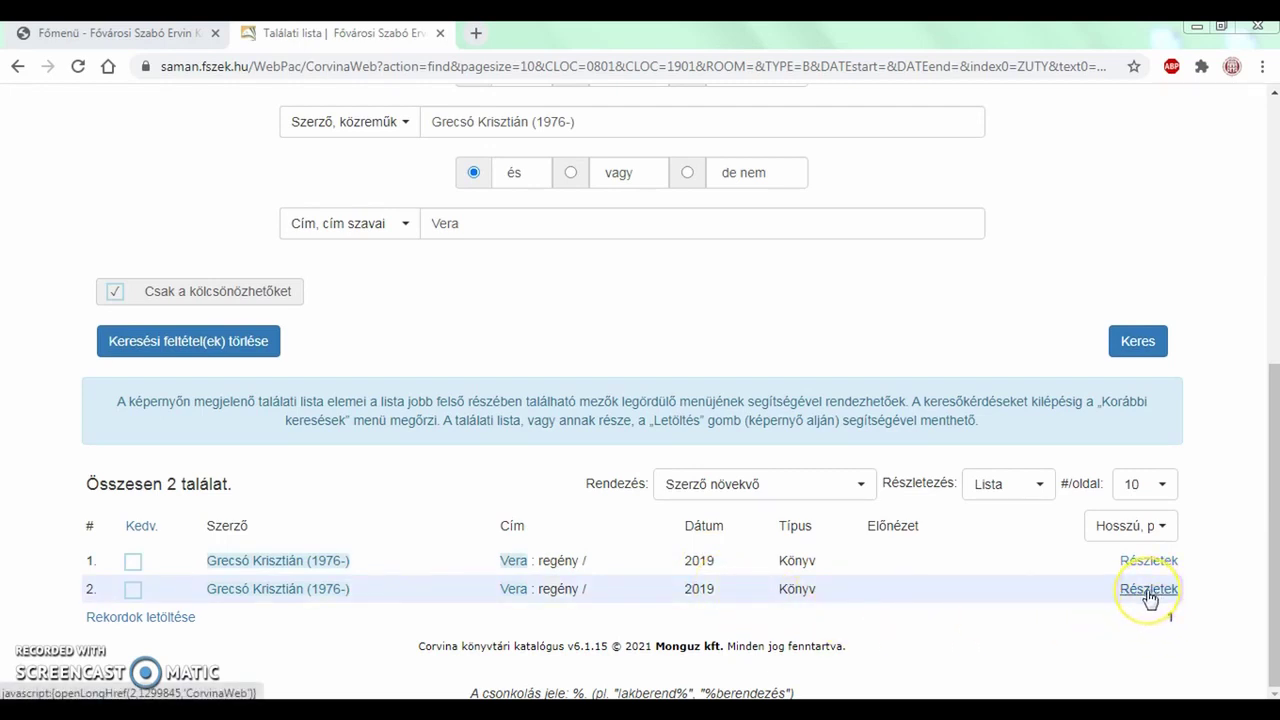
Open the details of the second Vera result and start a reservation request (Előjegyzés) for it
{"action": "left_click", "coordinate": [1140, 597]}
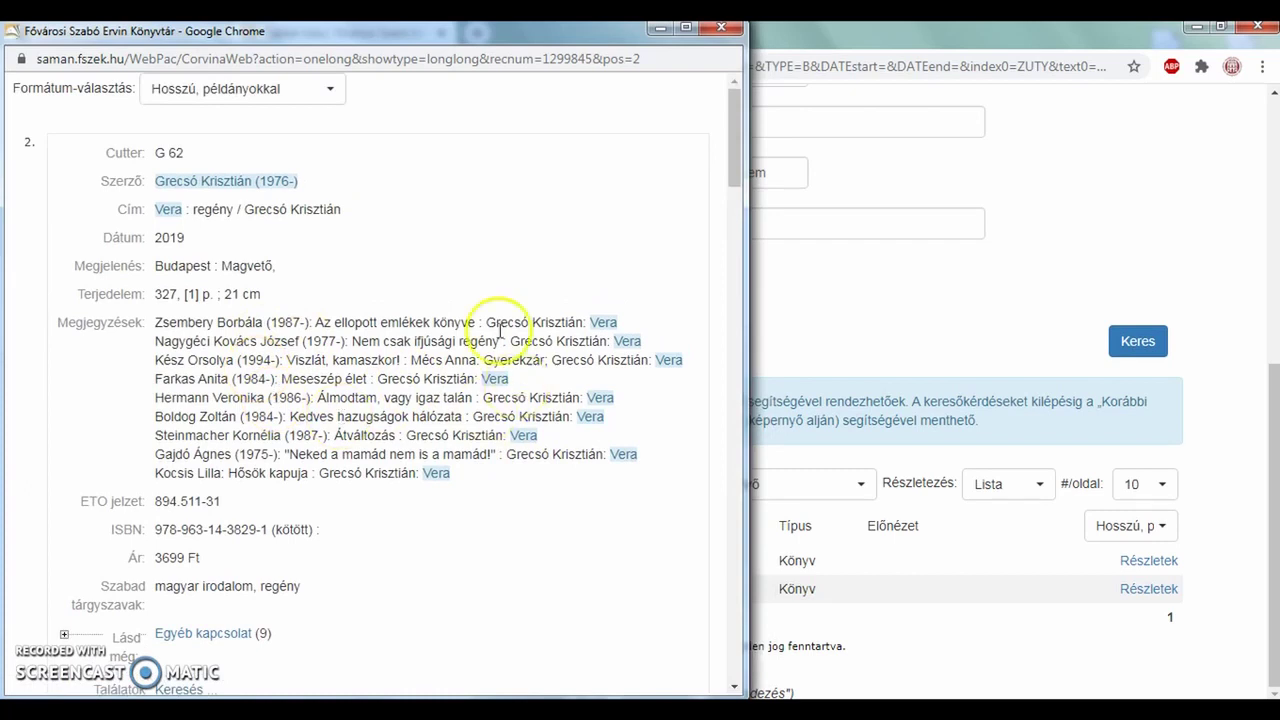
{"action": "left_click_drag", "start_coordinate": [735, 165], "coordinate": [741, 243]}
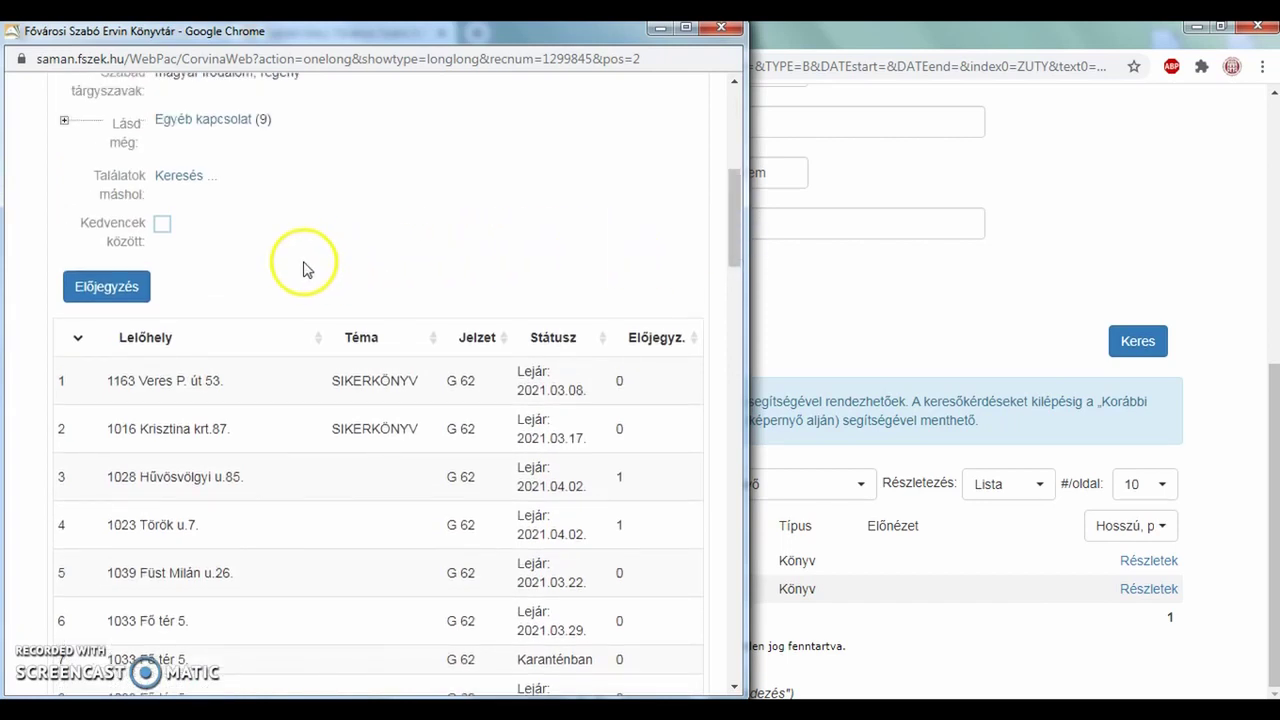
{"action": "left_click", "coordinate": [117, 290]}
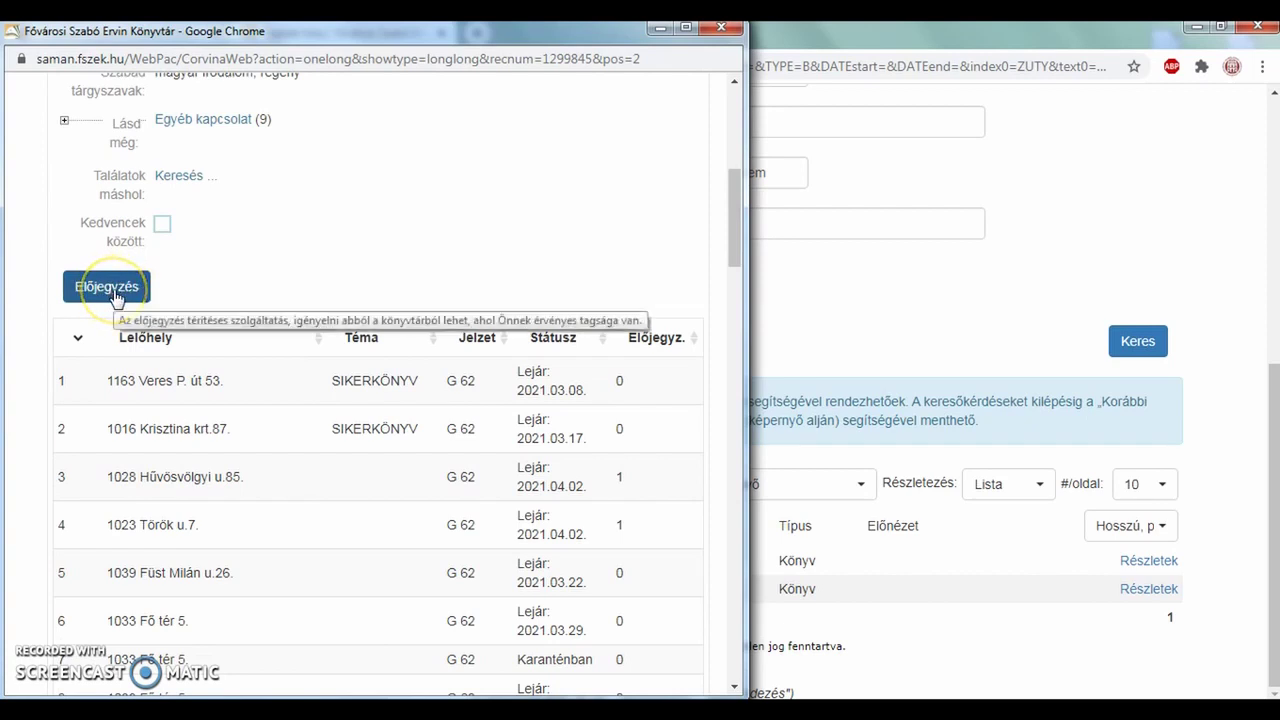
{"action": "left_click", "coordinate": [117, 290]}
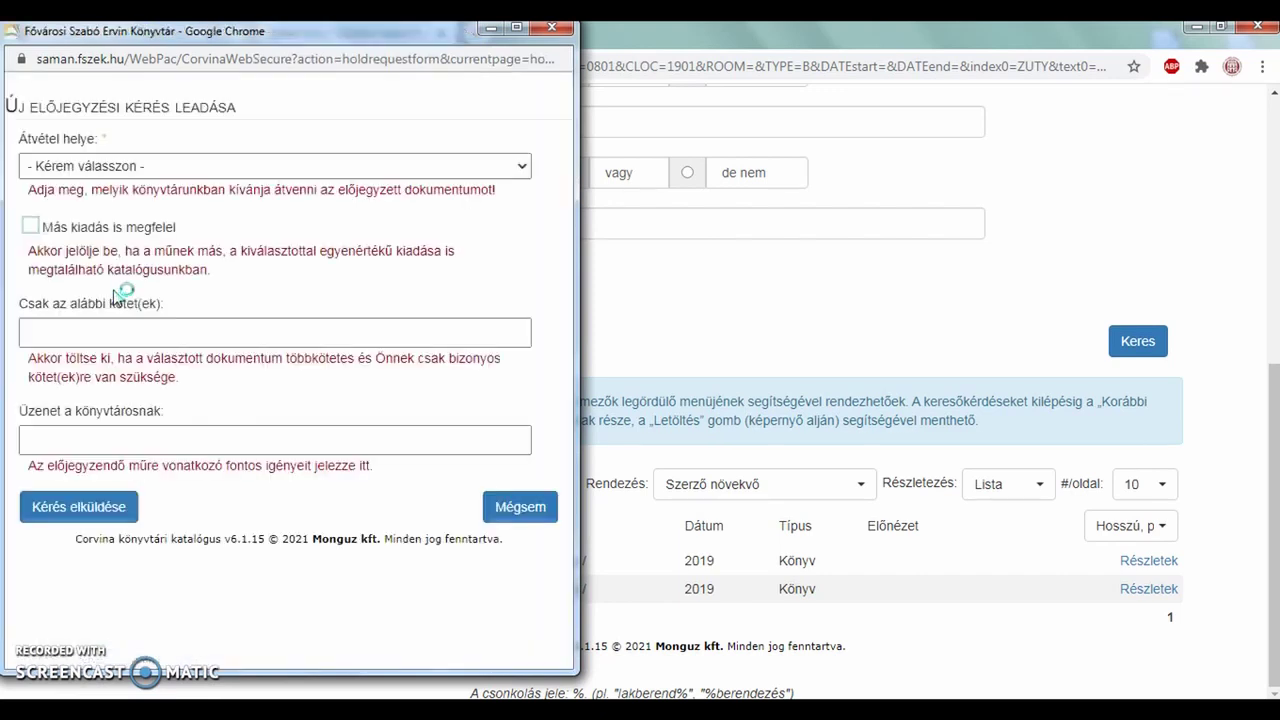
Set the reservation's pickup location to 1088 Budapest VIII., Szabó Ervin tér 1. and accept other editions (Más kiadás is megfelel)
{"action": "left_click", "coordinate": [170, 172]}
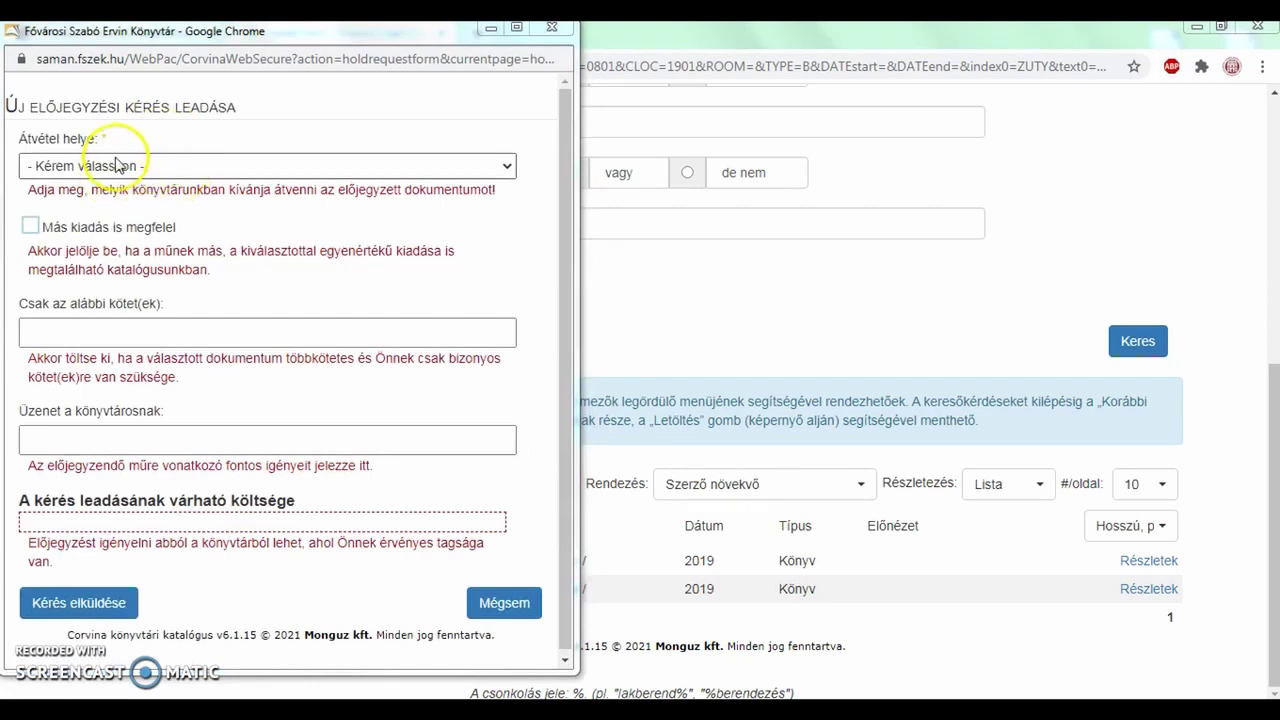
{"action": "left_click", "coordinate": [124, 168]}
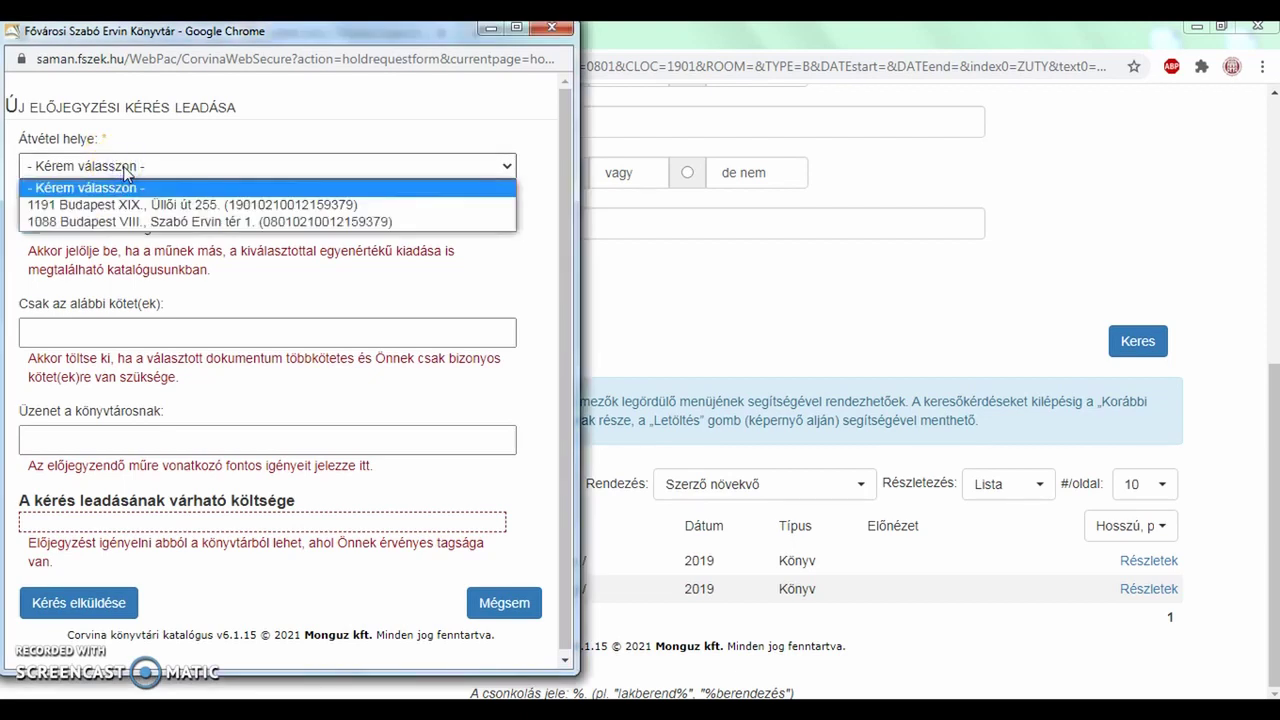
{"action": "left_click", "coordinate": [280, 222]}
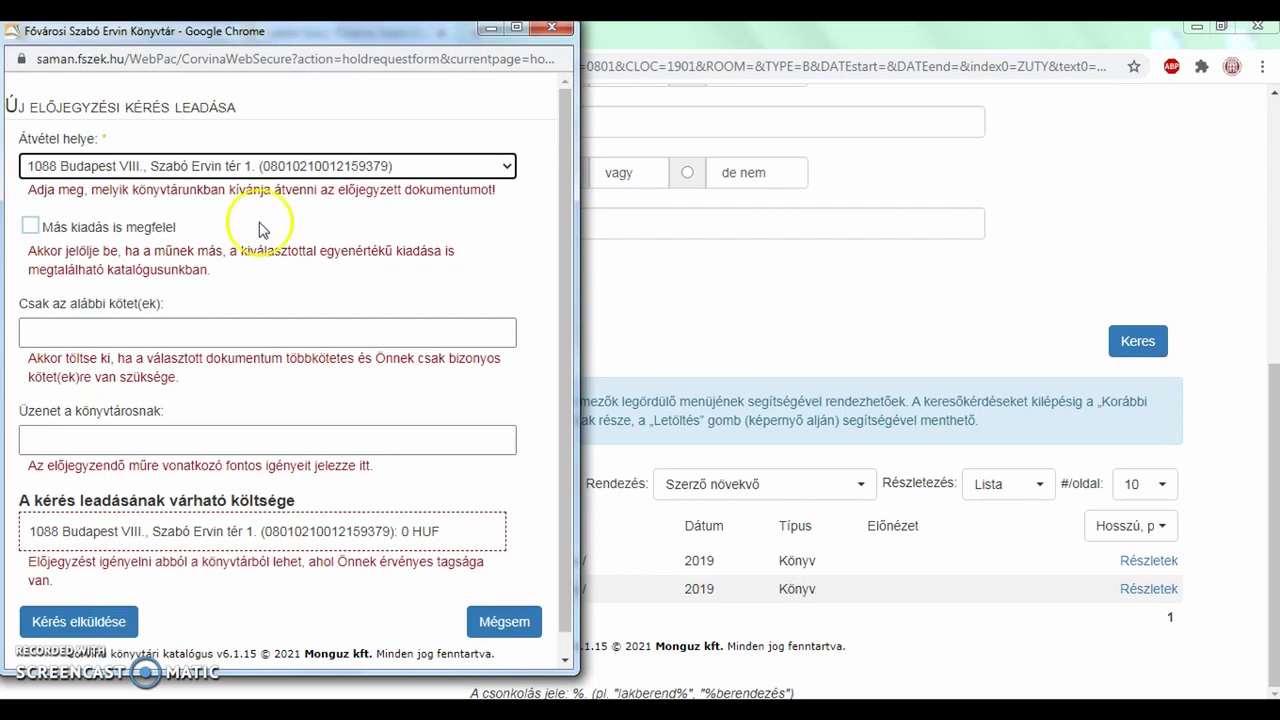
{"action": "left_click", "coordinate": [41, 229]}
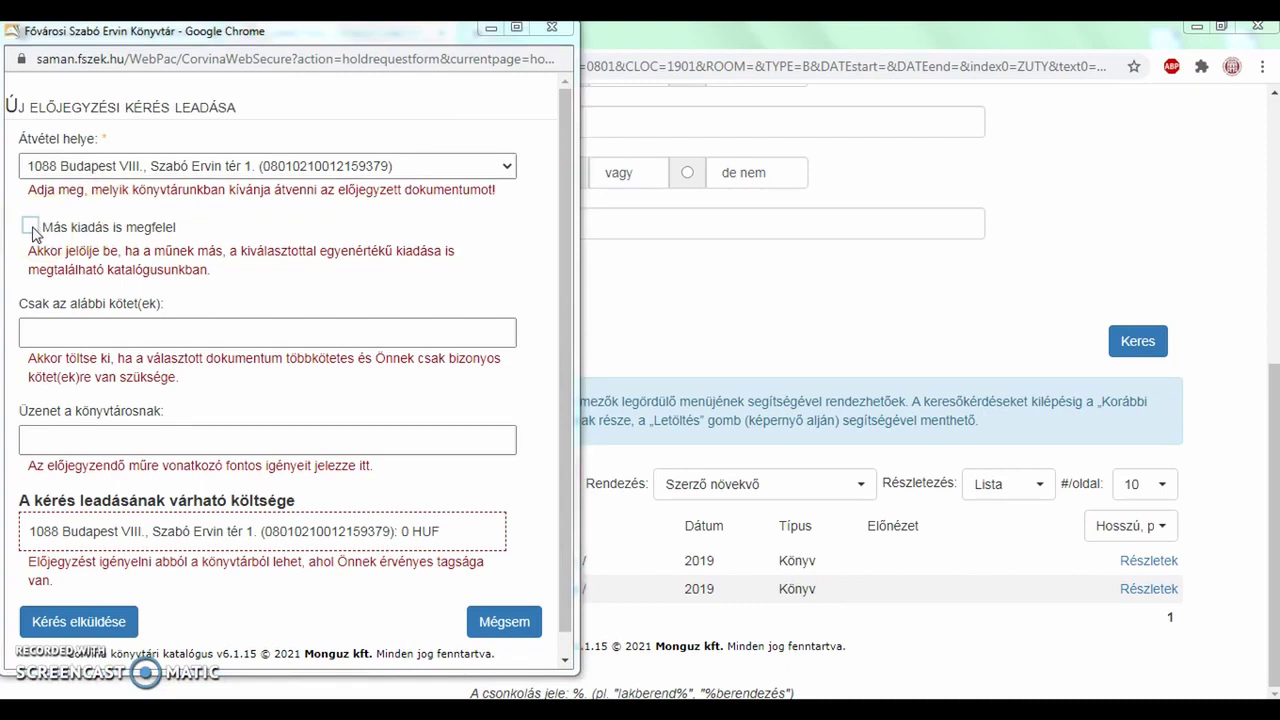
{"action": "left_click", "coordinate": [32, 228]}
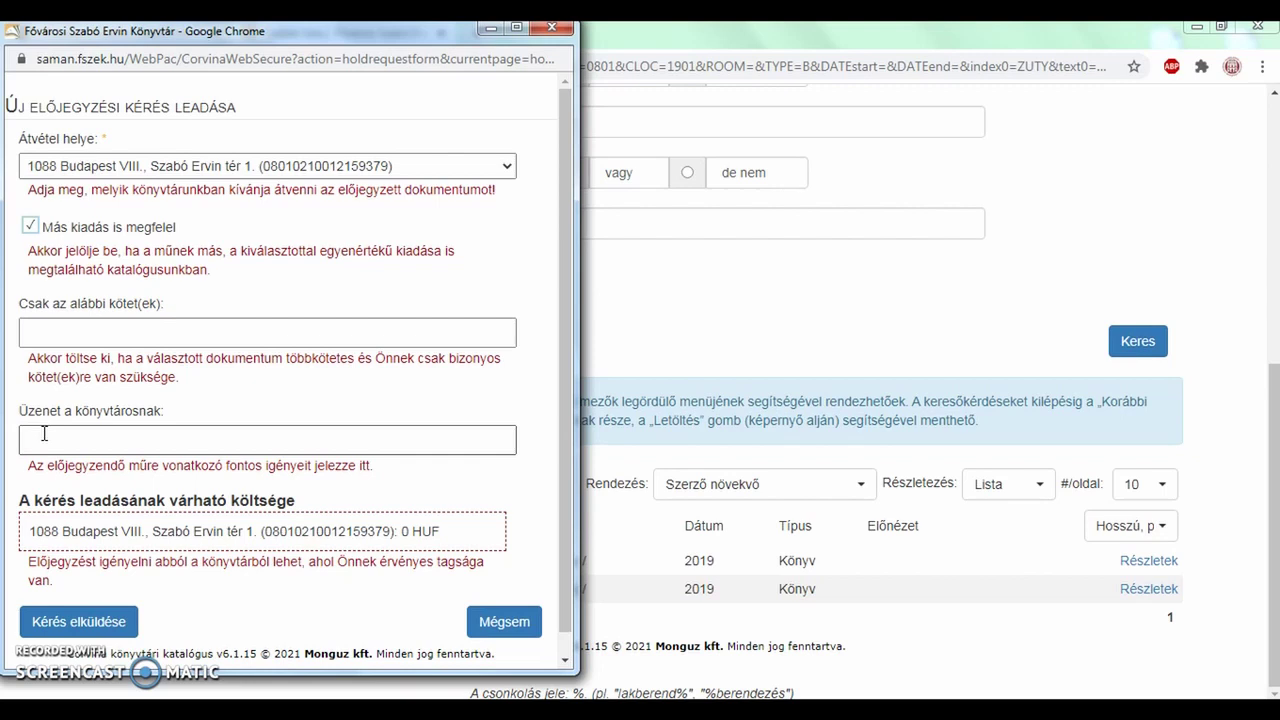
Submit the reservation request for Vera and close its confirmation window
{"action": "left_click", "coordinate": [85, 555]}
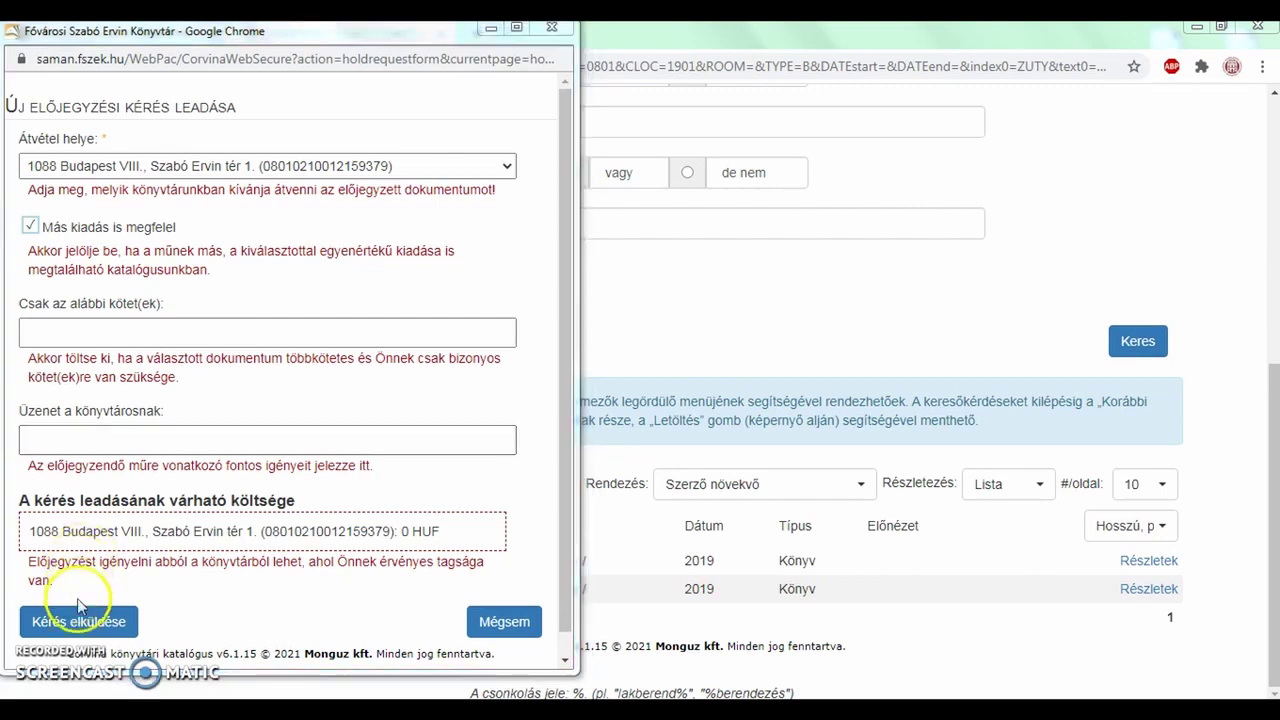
{"action": "left_click", "coordinate": [107, 626]}
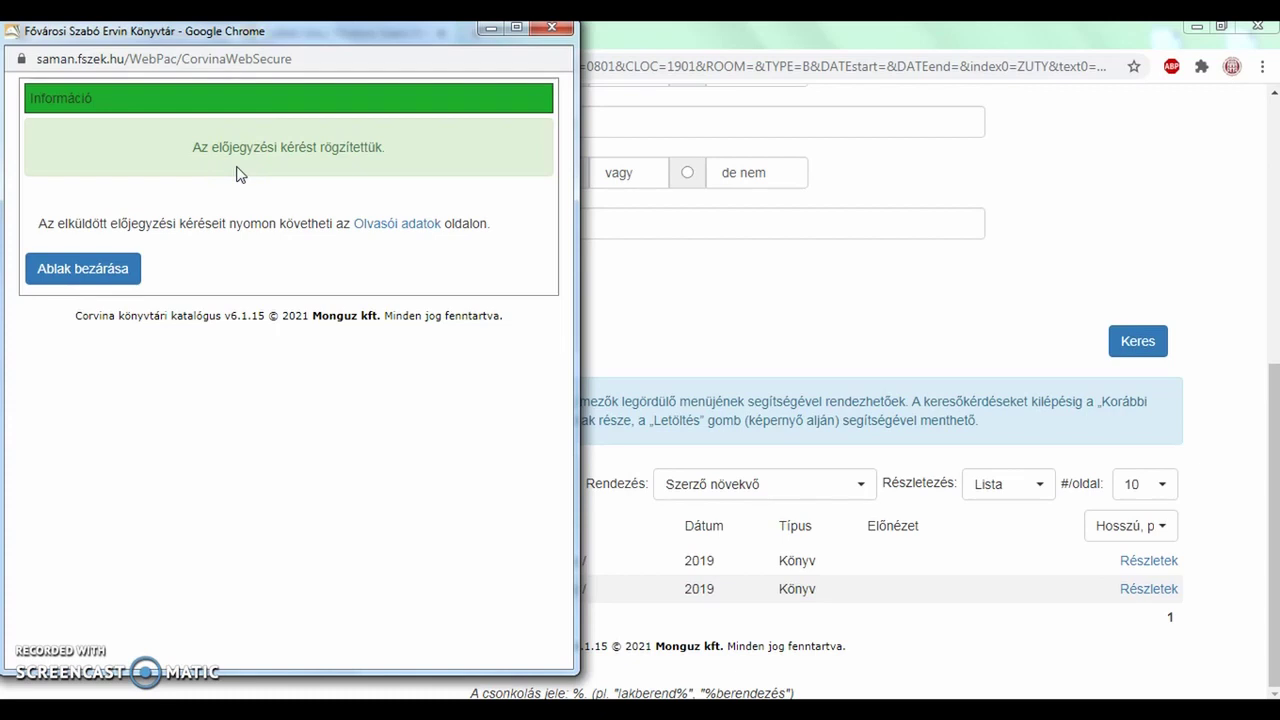
{"action": "left_click", "coordinate": [108, 272]}
{"action": "left_click", "coordinate": [428, 303]}
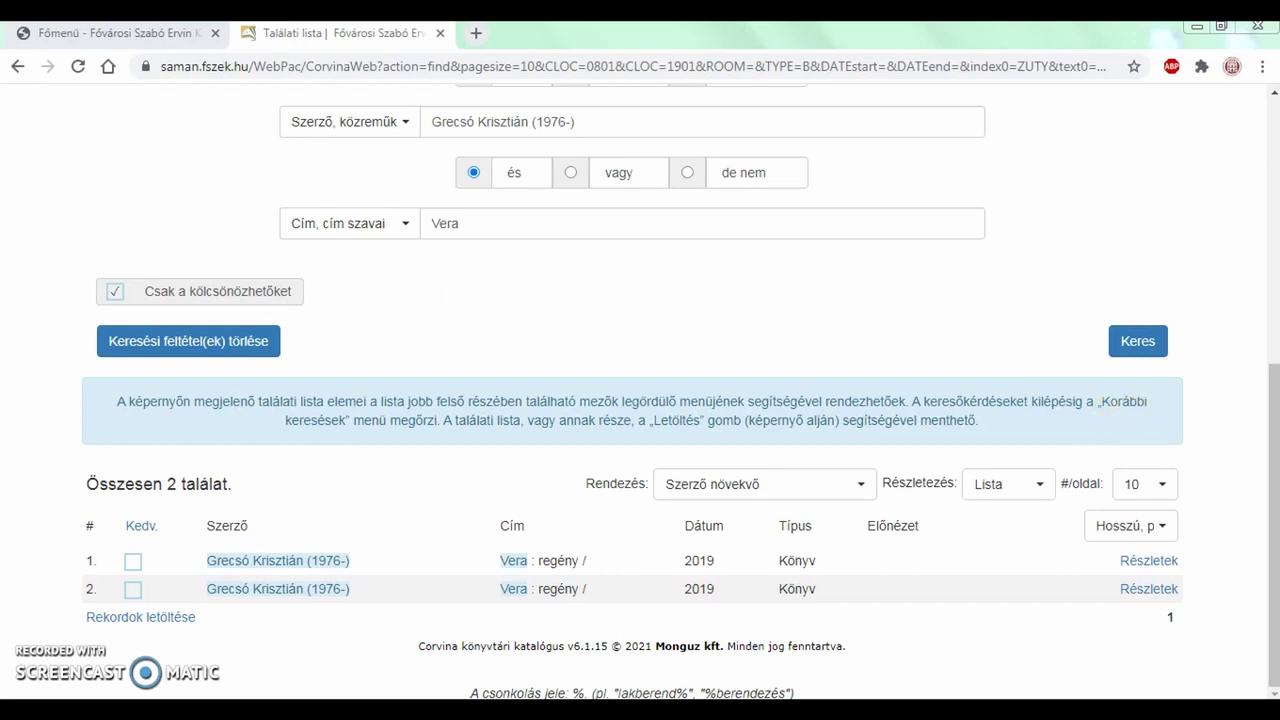
Replace the author in the advanced search with the suggested entry Rejtő Jenő (1905-1943)
{"action": "left_click_drag", "start_coordinate": [1268, 449], "coordinate": [1275, 289]}
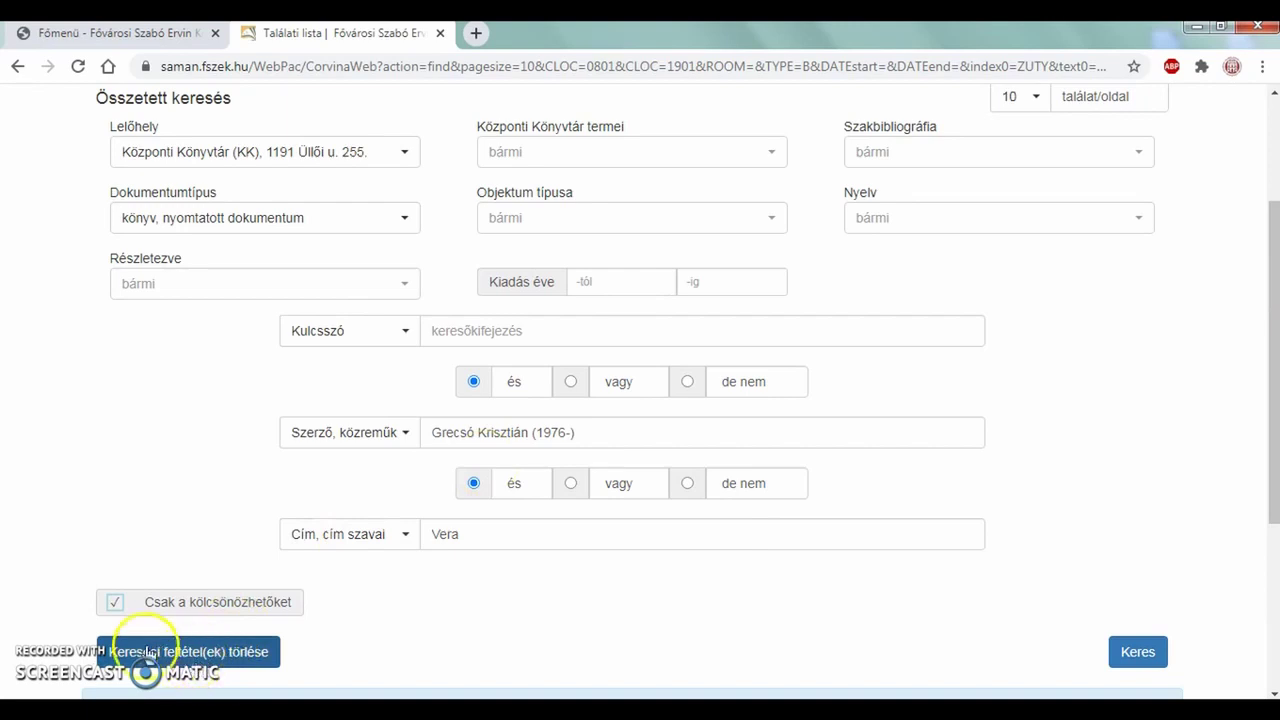
{"action": "left_click", "coordinate": [205, 660]}
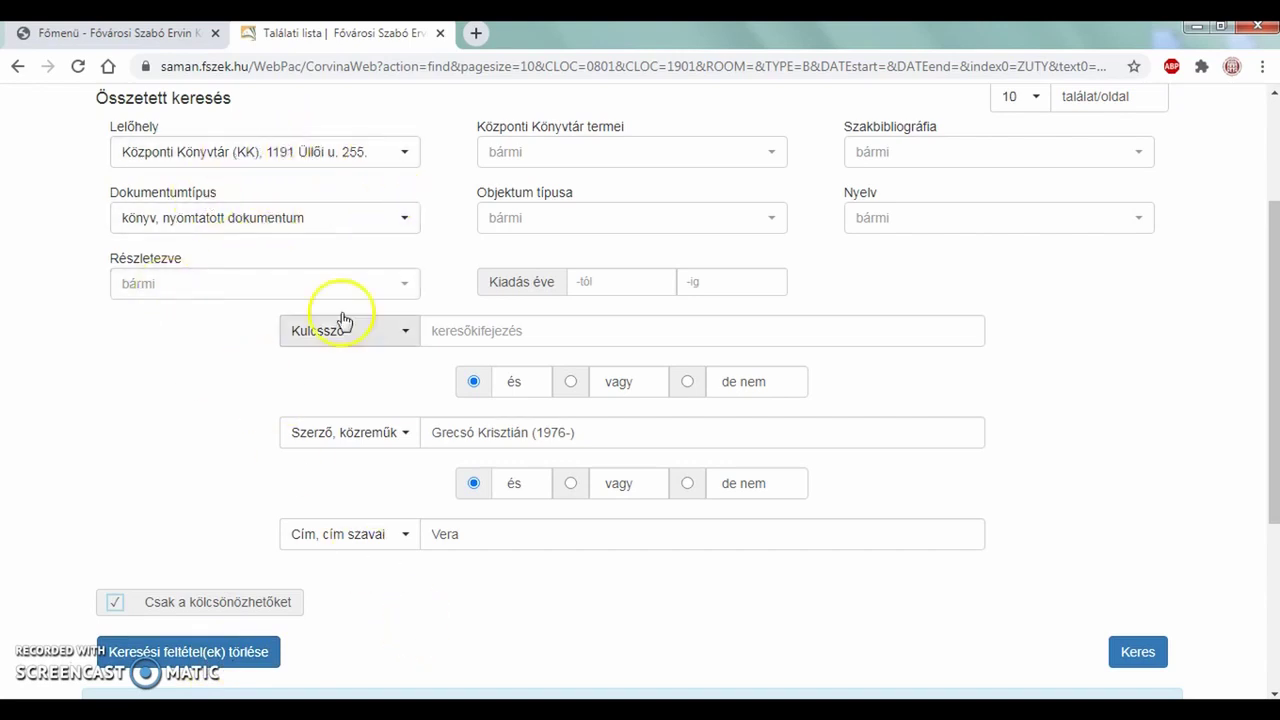
{"action": "left_click", "coordinate": [598, 435]}
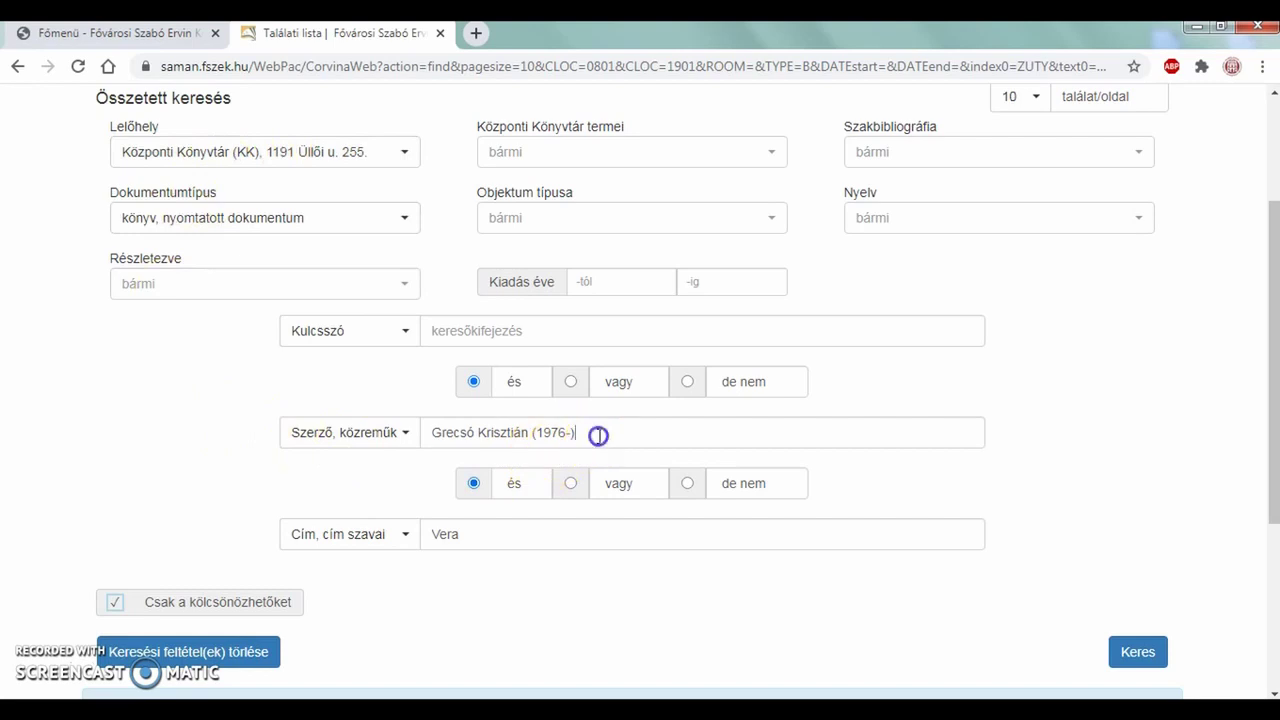
{"action": "left_click_drag", "start_coordinate": [598, 435], "coordinate": [400, 436]}
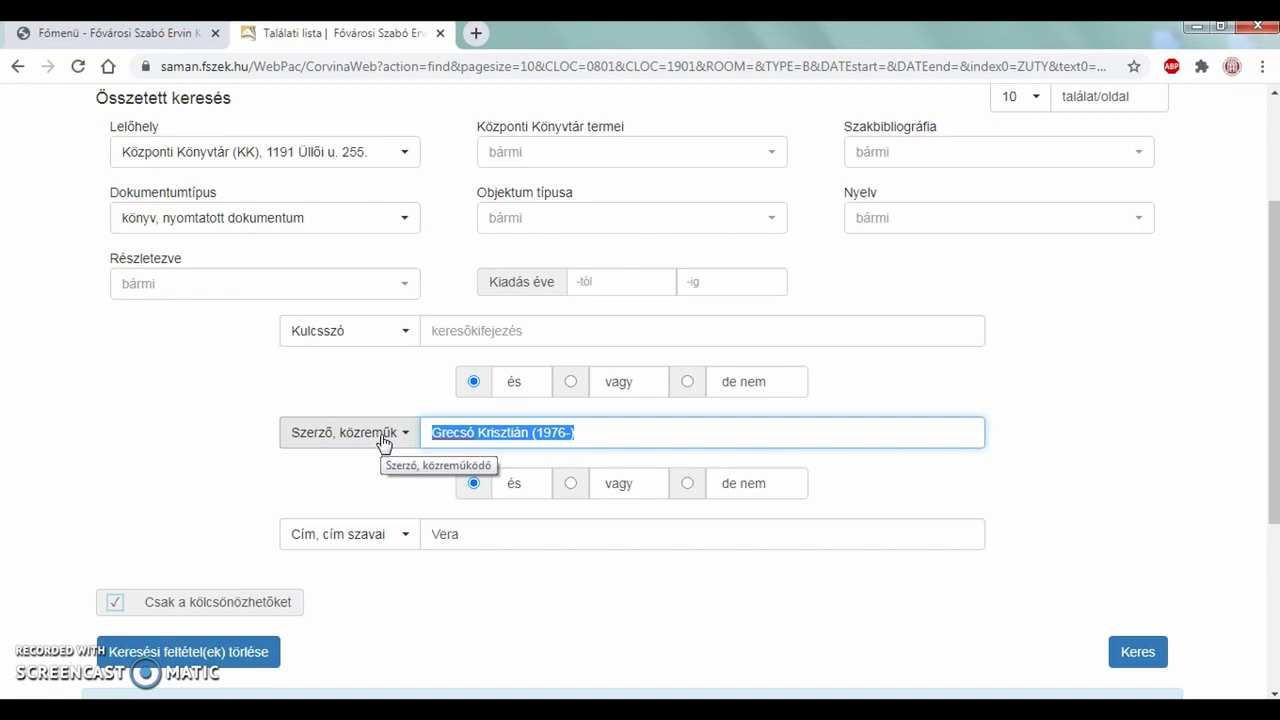
{"action": "type", "text": "Rejt"}
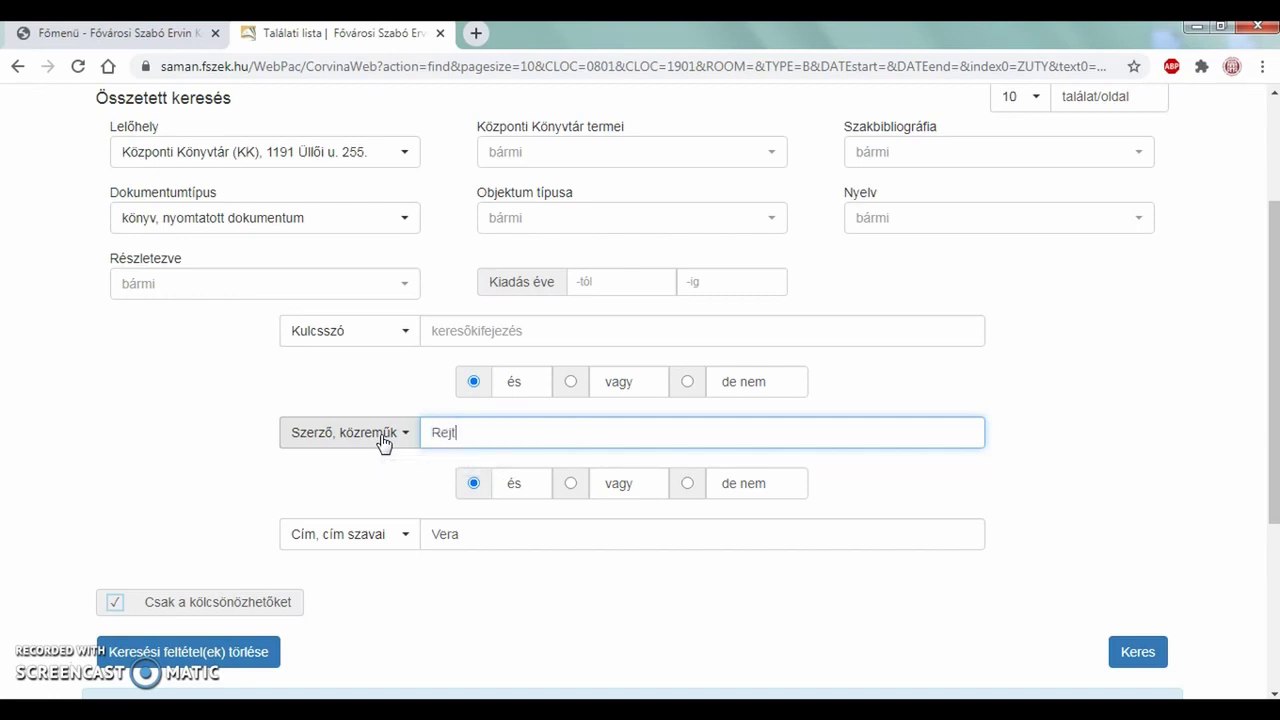
{"action": "type", "text": "ő "}
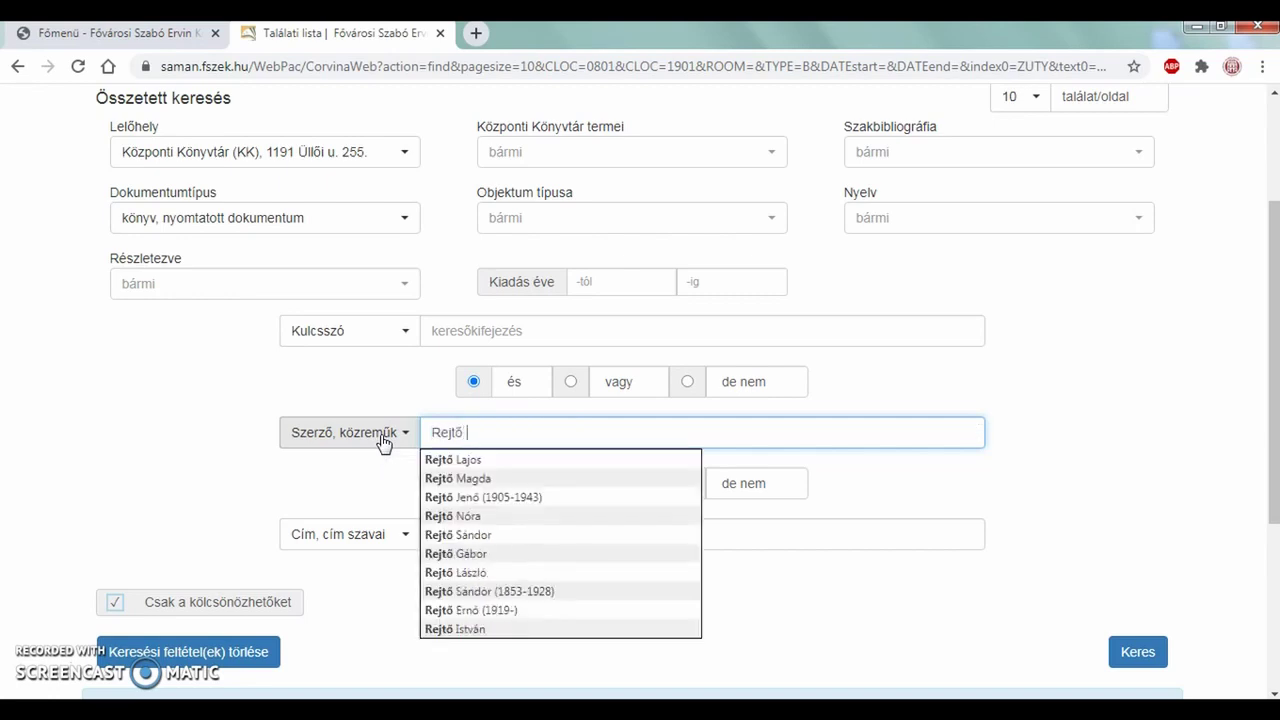
{"action": "type", "text": "Jenő"}
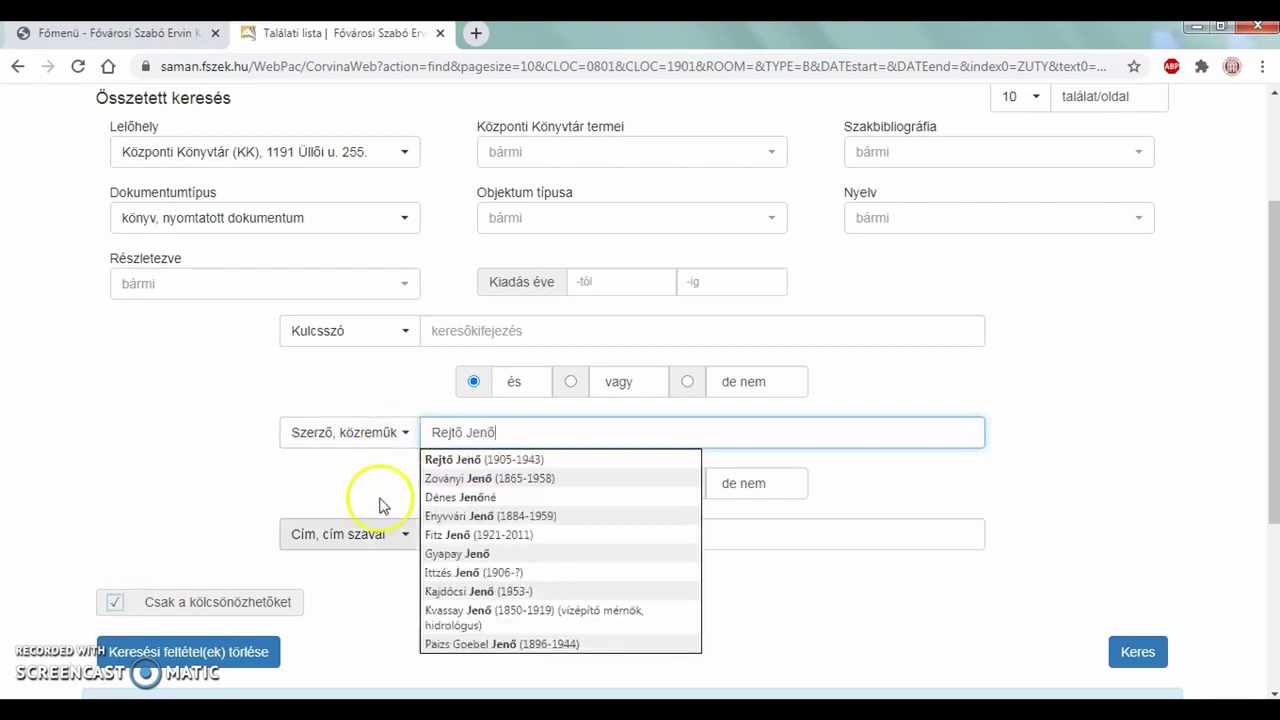
{"action": "left_click", "coordinate": [430, 460]}
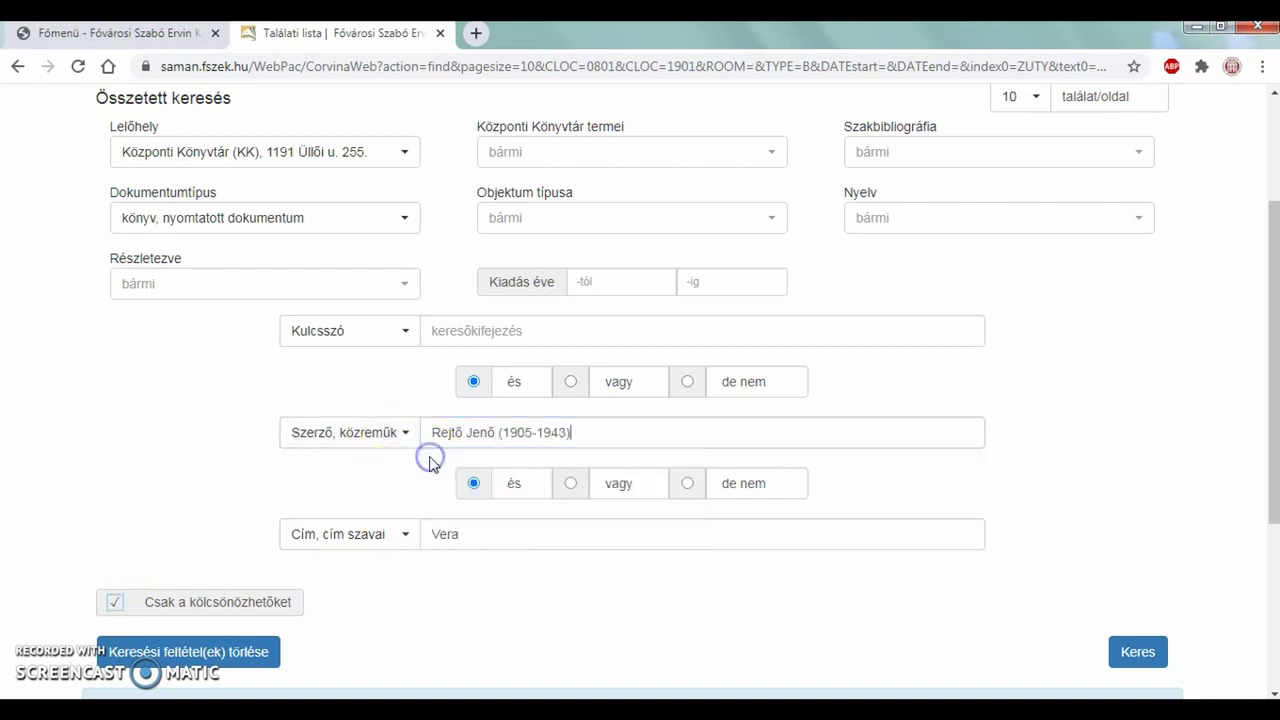
Replace the title search term with "Piszkos Fred" and run the search
{"action": "double_click", "coordinate": [485, 528]}
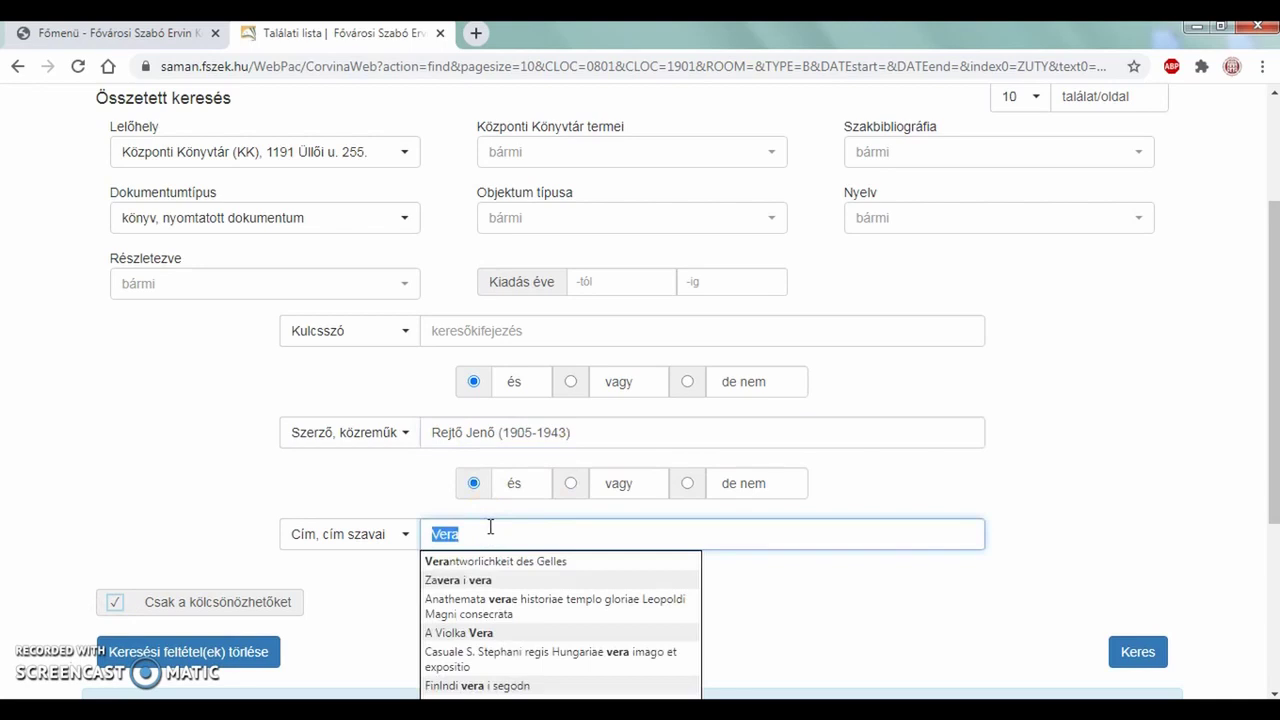
{"action": "type", "text": "Piszkos "}
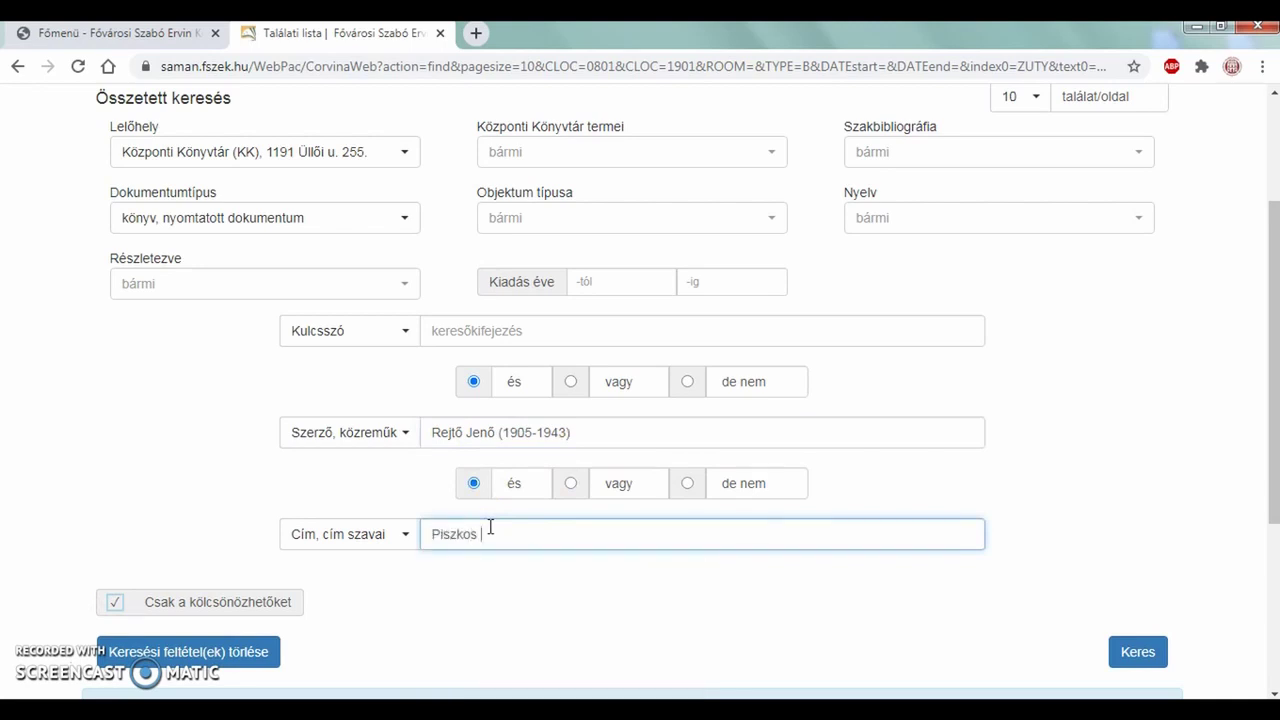
{"action": "type", "text": "Fred"}
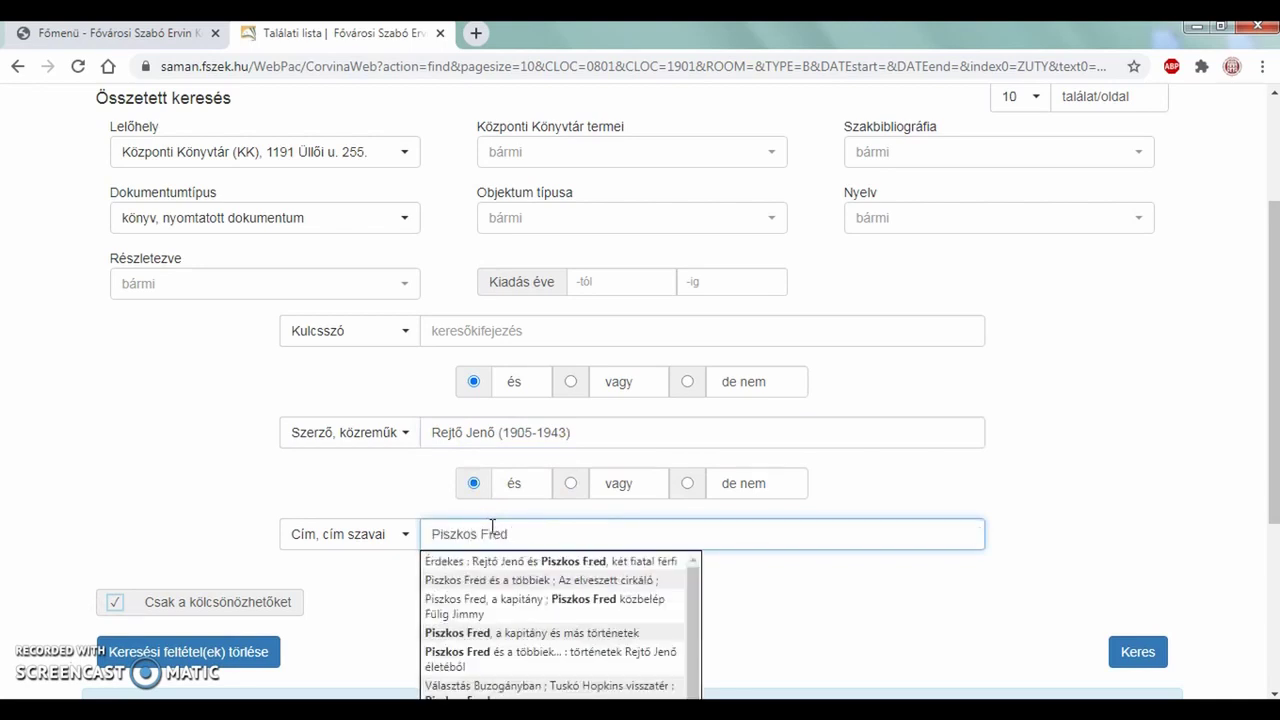
{"action": "left_click", "coordinate": [1035, 555]}
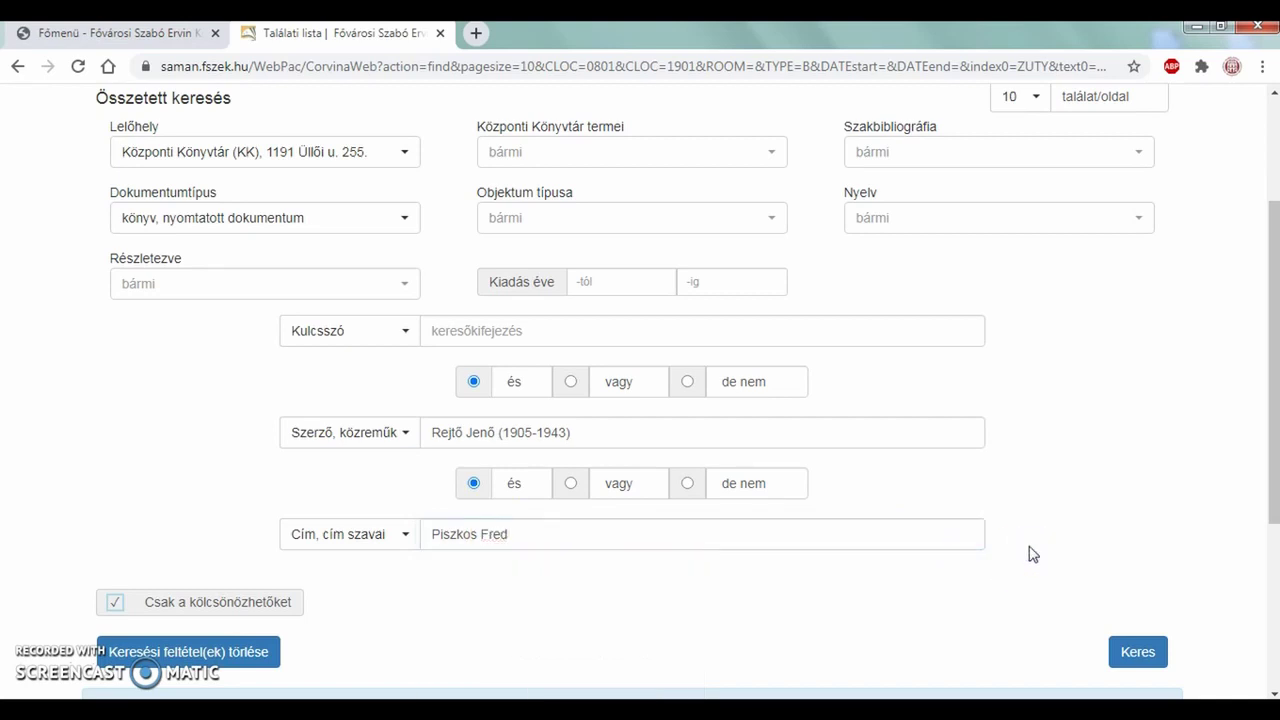
{"action": "left_click", "coordinate": [1147, 653]}
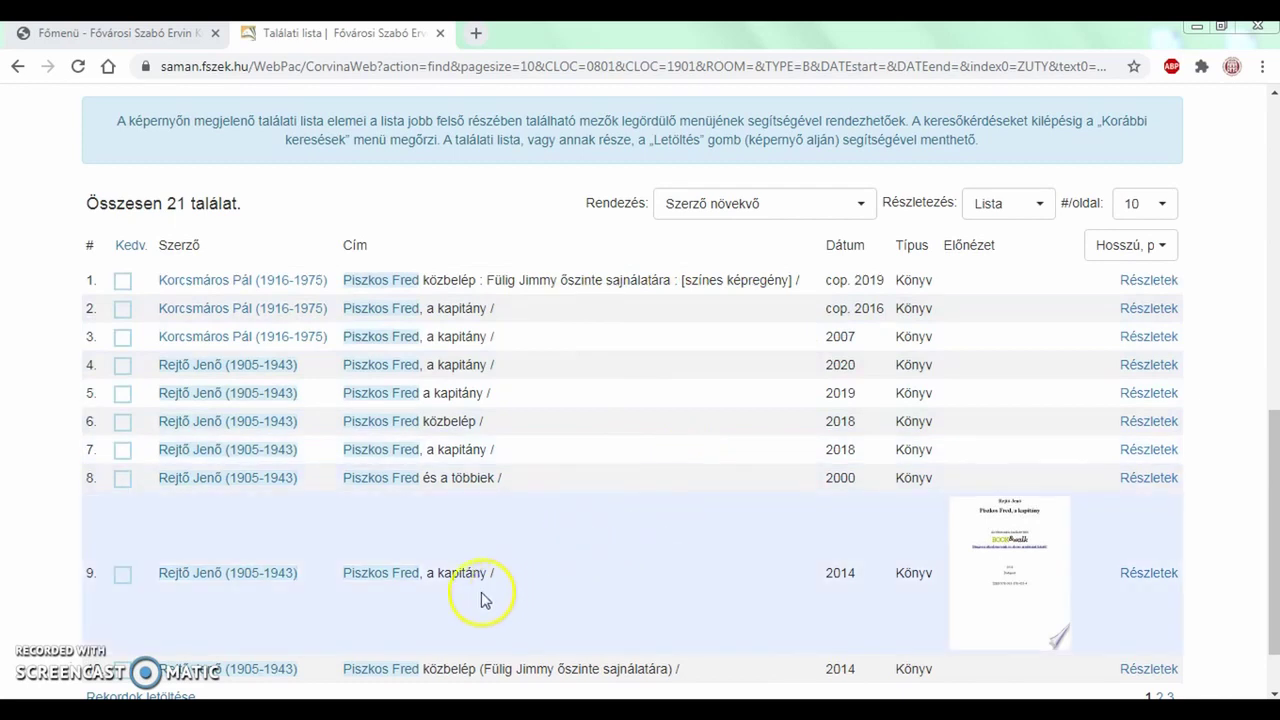
Open the details of the ninth result, the 2014 edition of Piszkos Fred, a kapitány, and start a reservation request
{"action": "left_click", "coordinate": [1147, 576]}
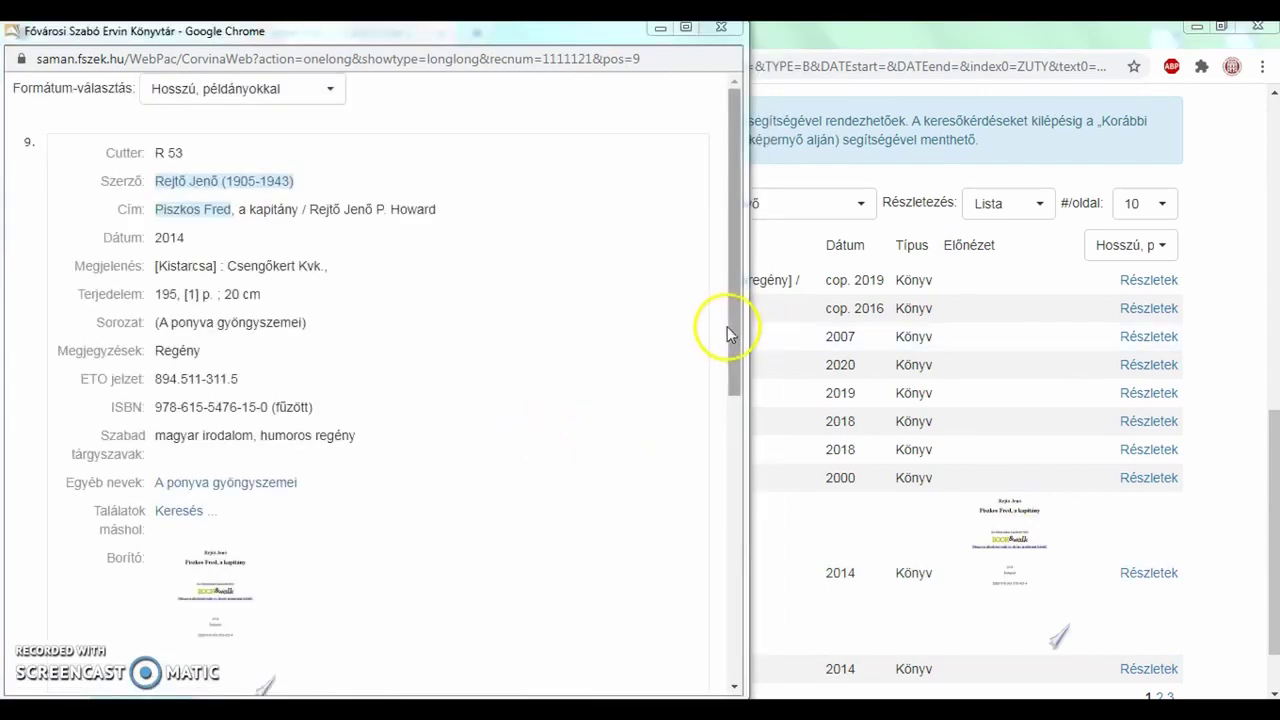
{"action": "left_click_drag", "start_coordinate": [731, 335], "coordinate": [720, 588]}
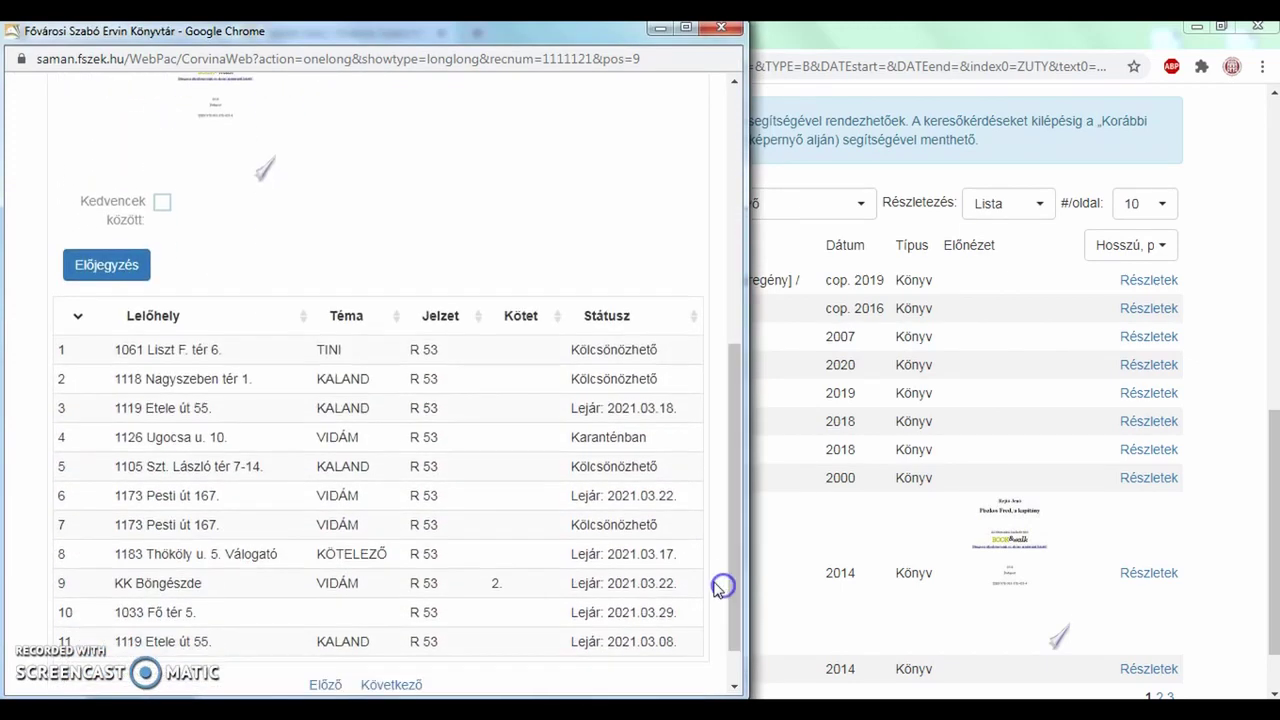
{"action": "left_click", "coordinate": [114, 264]}
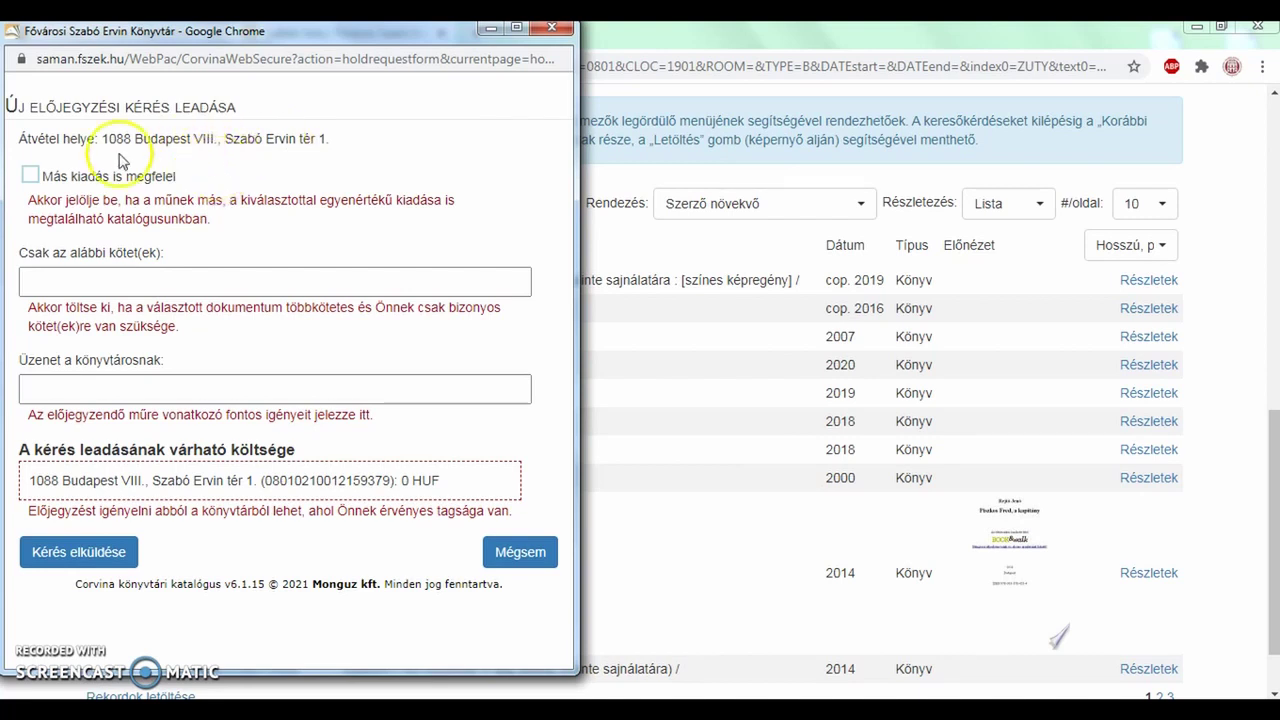
Accept other editions for the Piszkos Fred, a kapitány reservation, submit the request and close its confirmation window
{"action": "left_click", "coordinate": [31, 177]}
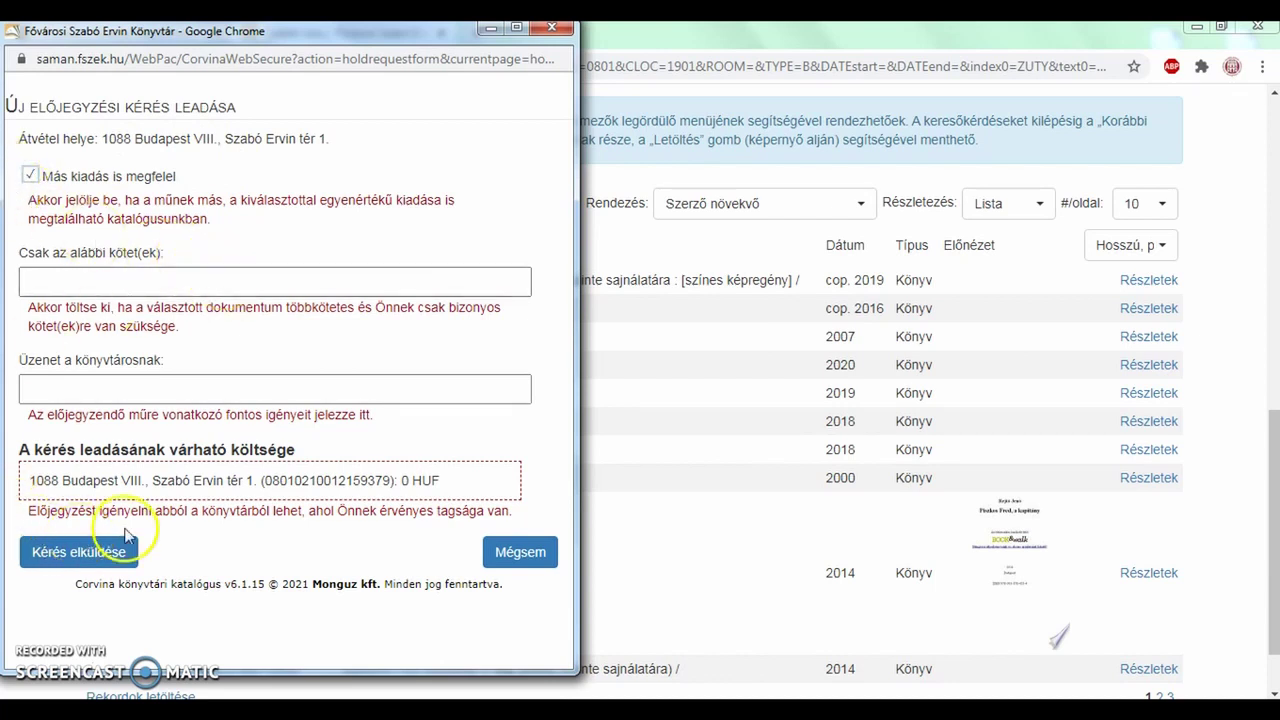
{"action": "left_click", "coordinate": [104, 558]}
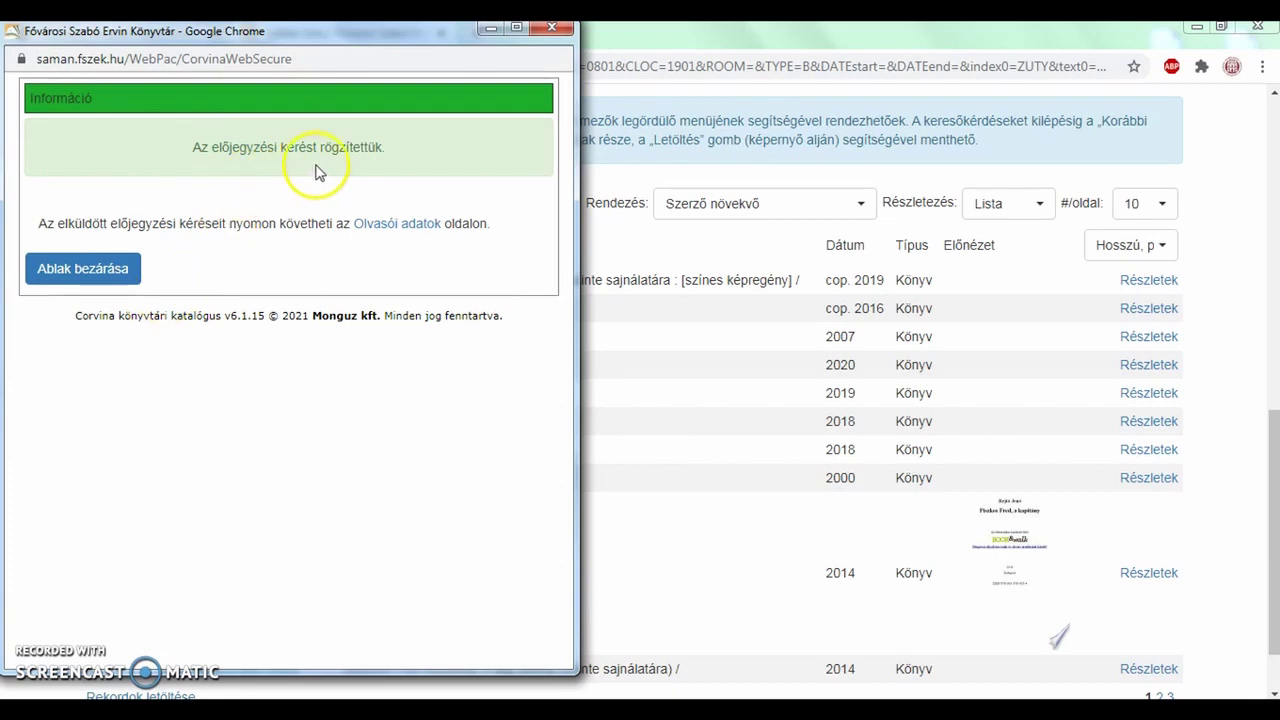
{"action": "left_click", "coordinate": [88, 270]}
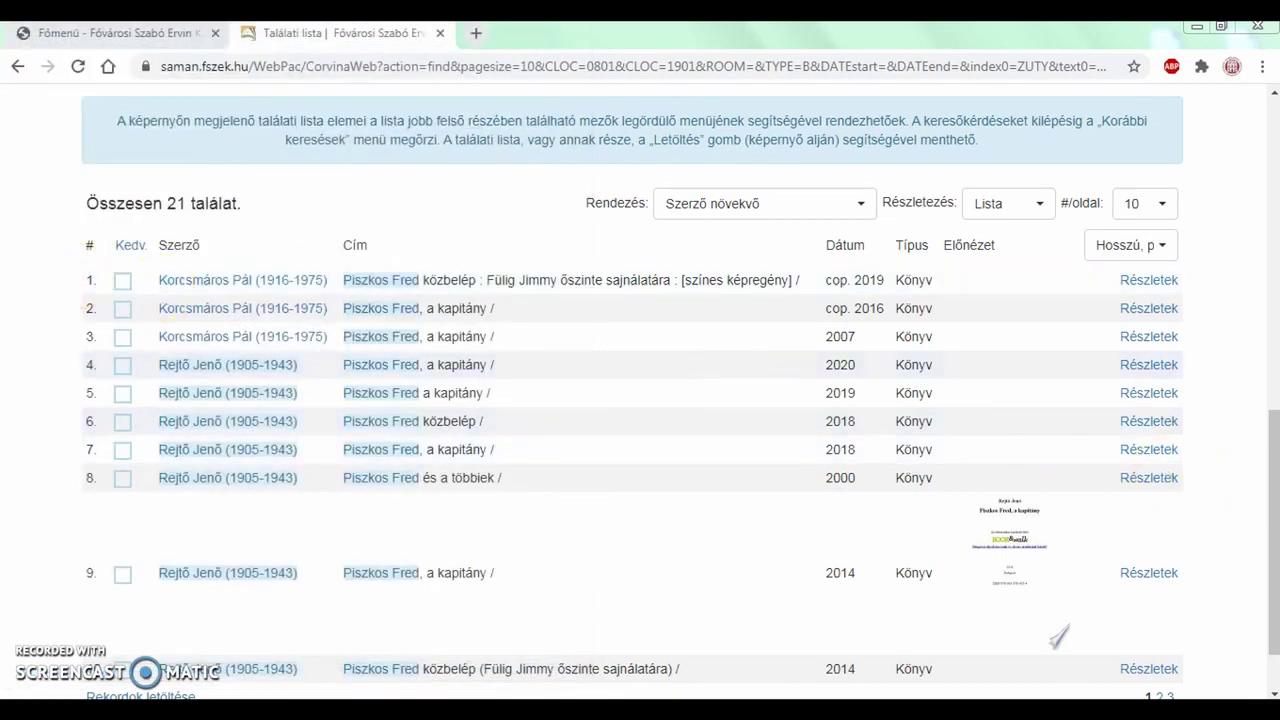
Open the reader data page (Olvasói adatok) and review the reservations and their status under Könyvtáraim
{"action": "left_click_drag", "start_coordinate": [1276, 485], "coordinate": [1274, 117]}
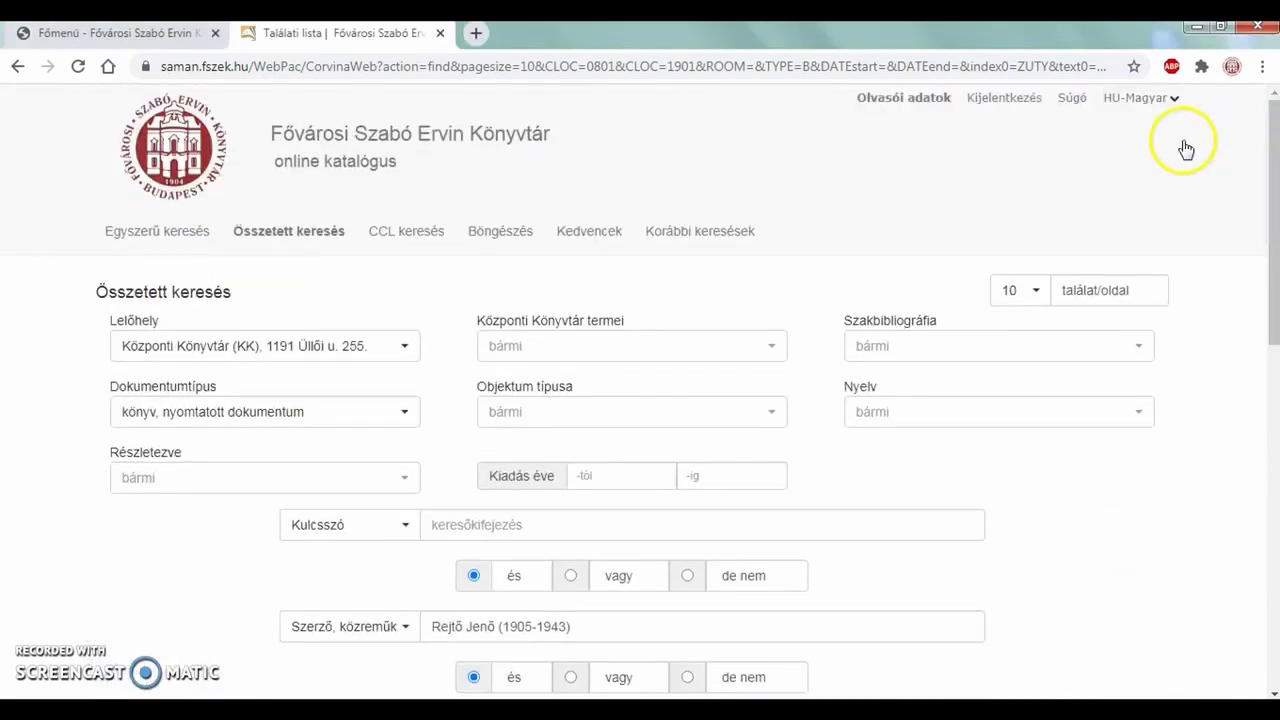
{"action": "left_click", "coordinate": [926, 100]}
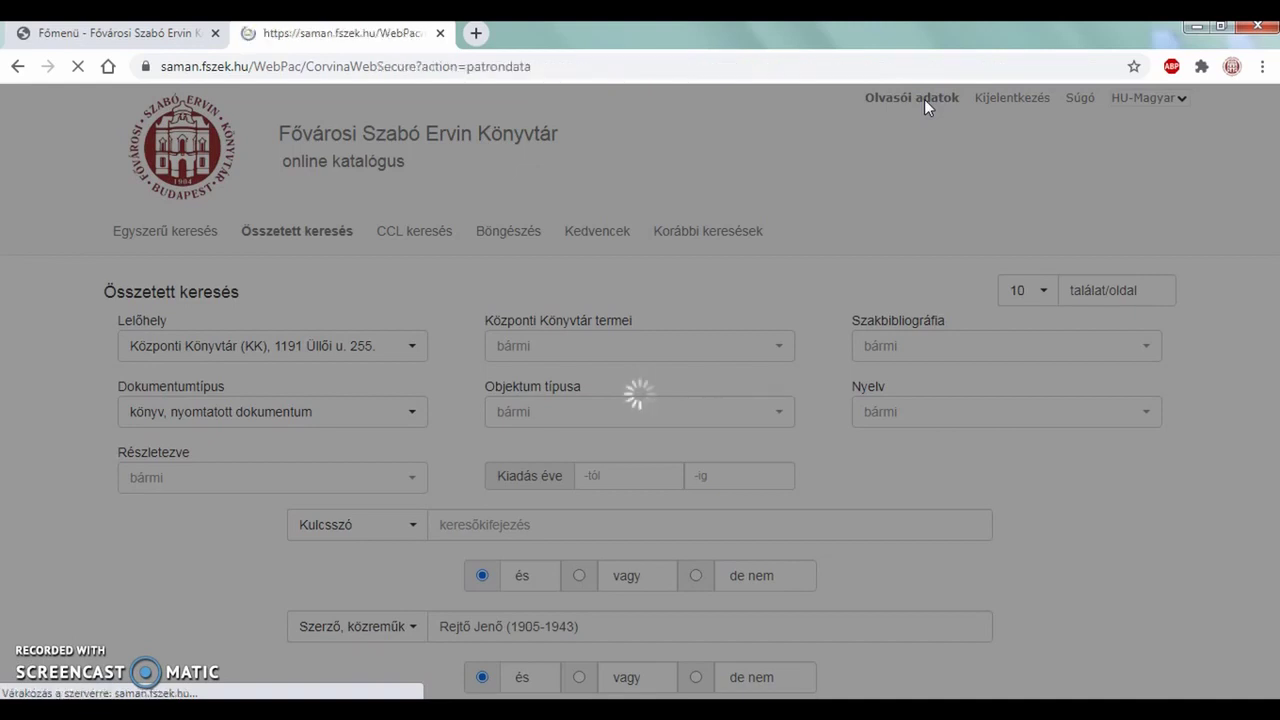
{"action": "left_click", "coordinate": [915, 101]}
{"action": "left_click", "coordinate": [168, 372]}
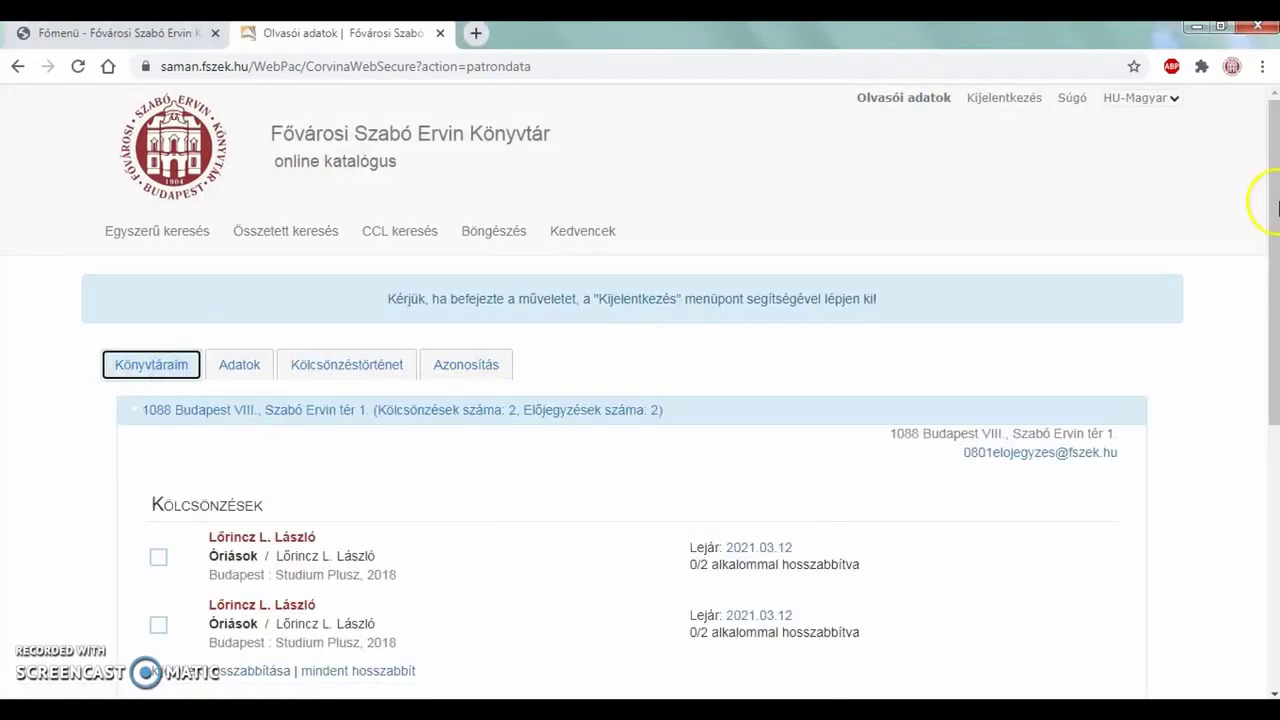
{"action": "left_click_drag", "start_coordinate": [1273, 205], "coordinate": [1273, 346]}
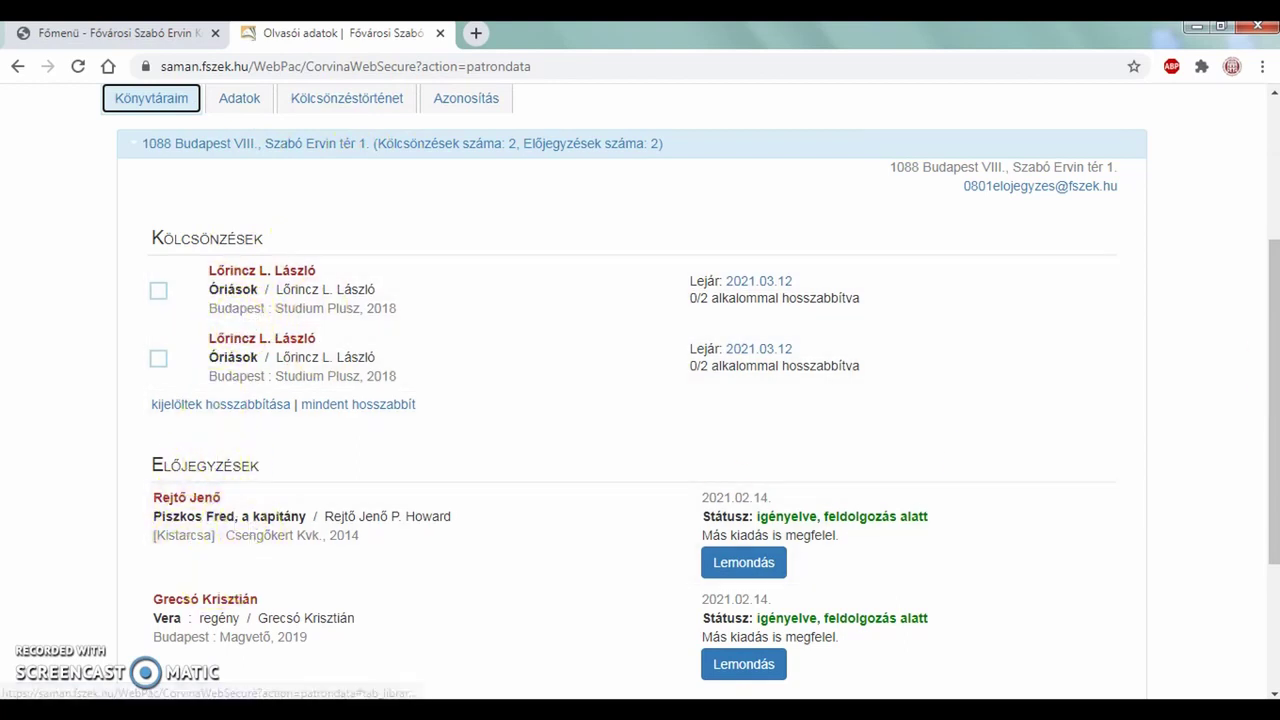
{"action": "left_click_drag", "start_coordinate": [1271, 366], "coordinate": [1263, 434]}
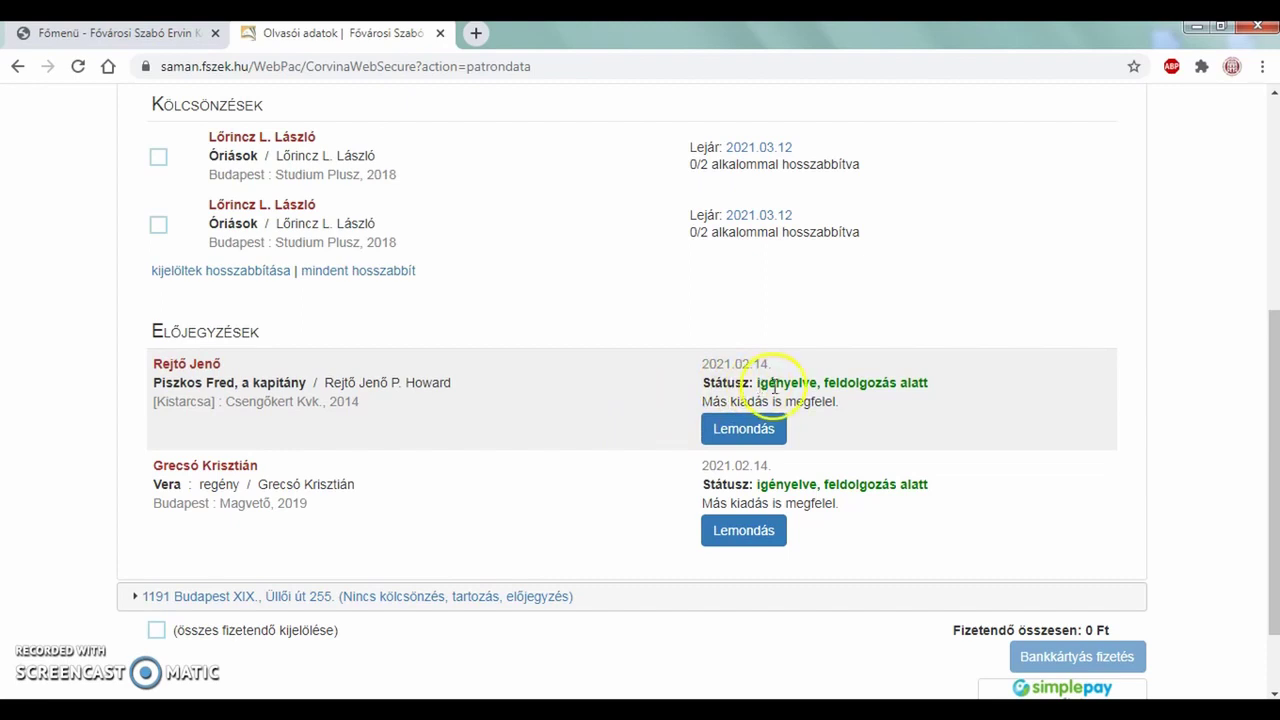
{"action": "left_click", "coordinate": [876, 386]}
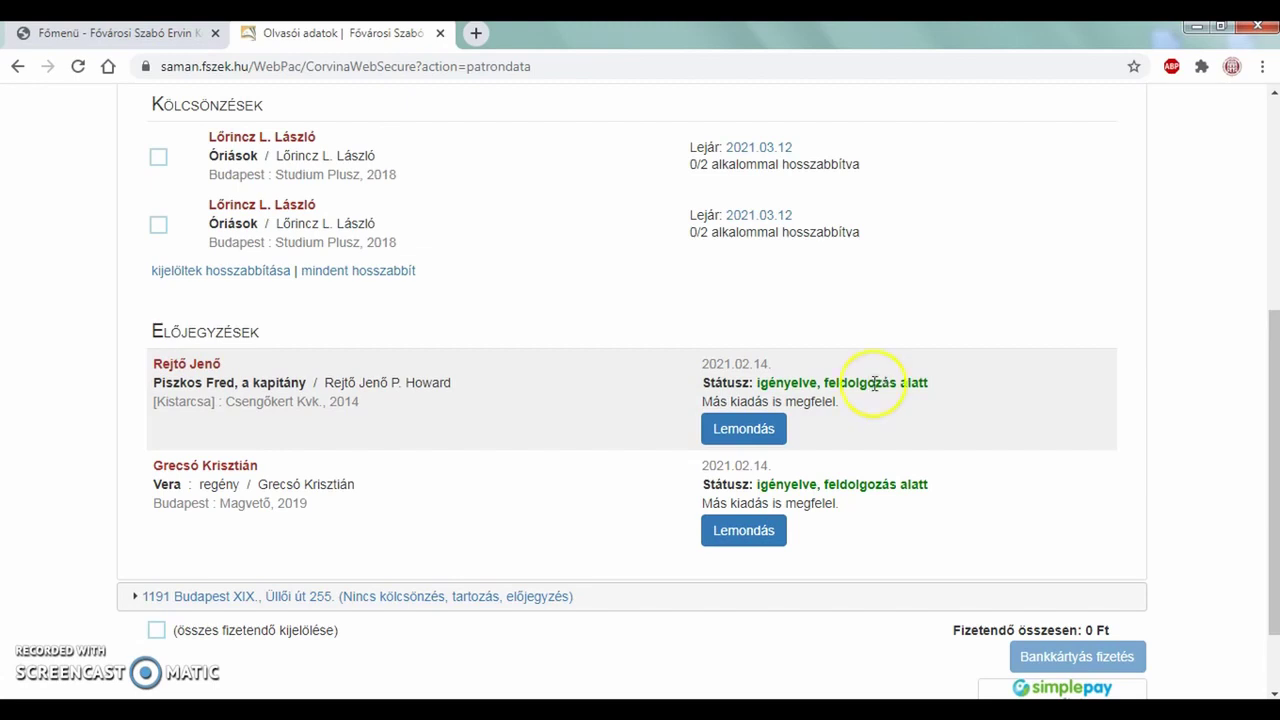